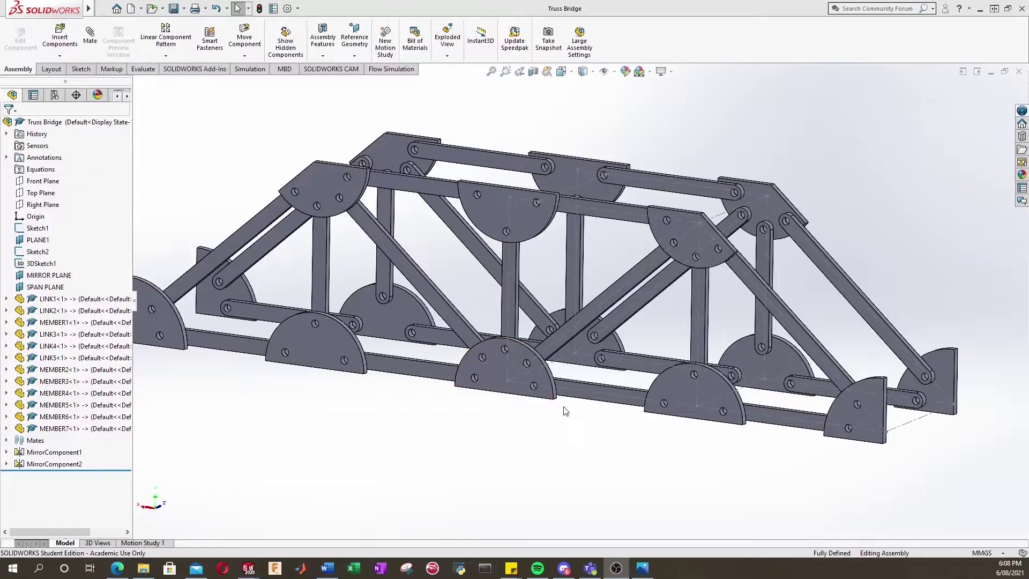
mouse_move(555, 414)
middle_down()
mouse_move(538, 385)
mouse_move(544, 401)
middle_up()
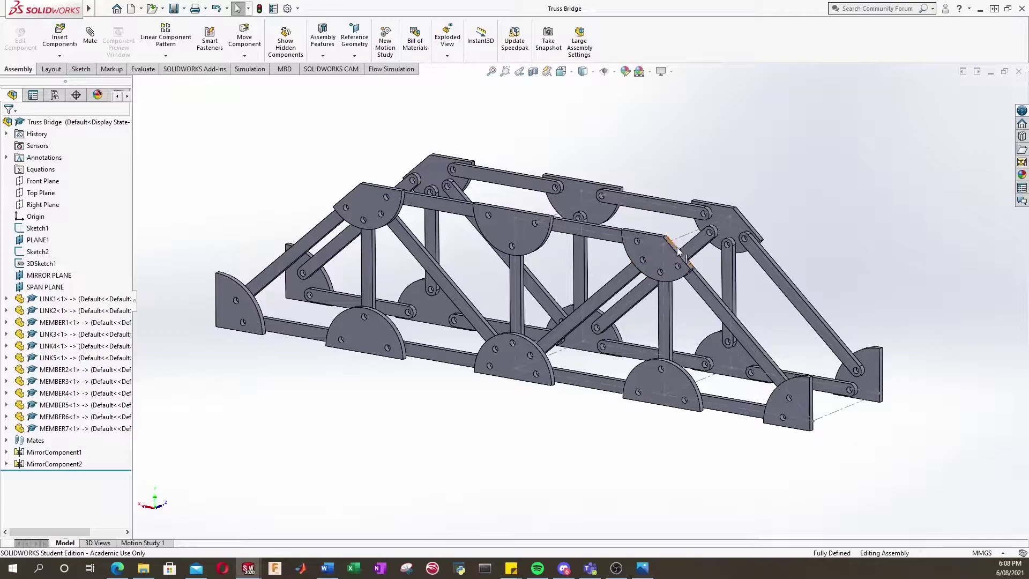
scroll(691, 247, down, 1)
scroll(521, 241, up, 1)
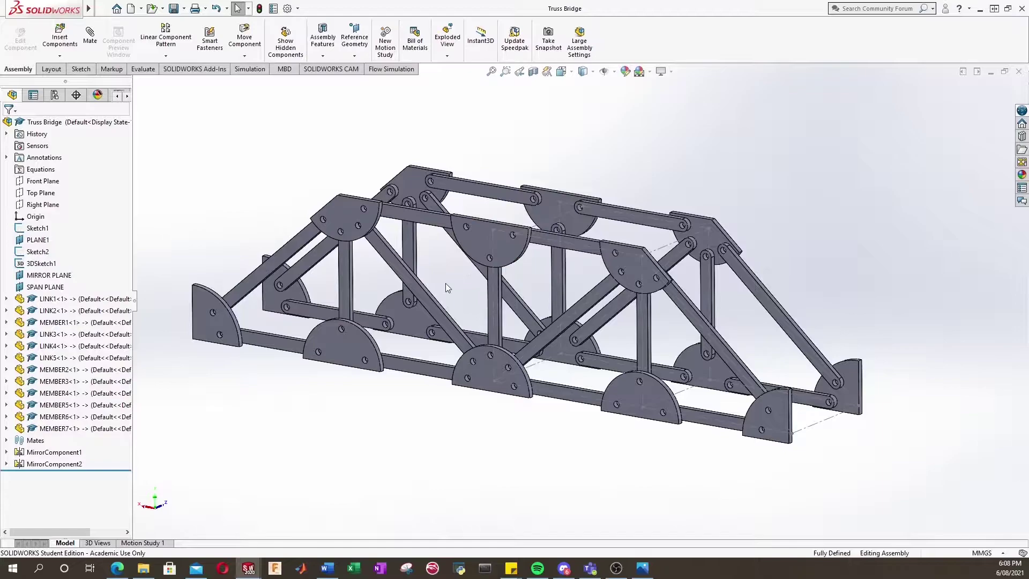
scroll(446, 283, down, 2)
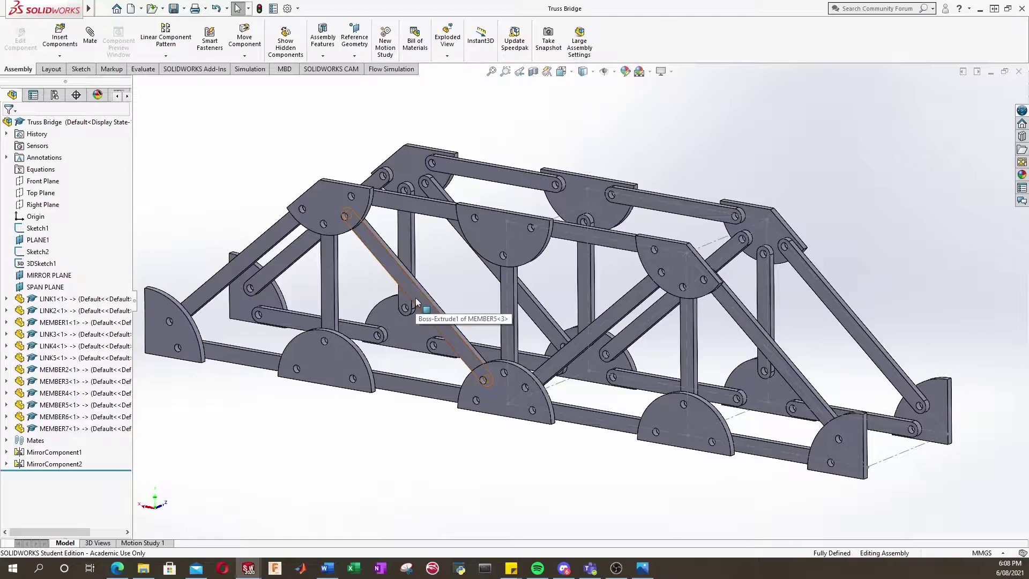
scroll(576, 304, up, 2)
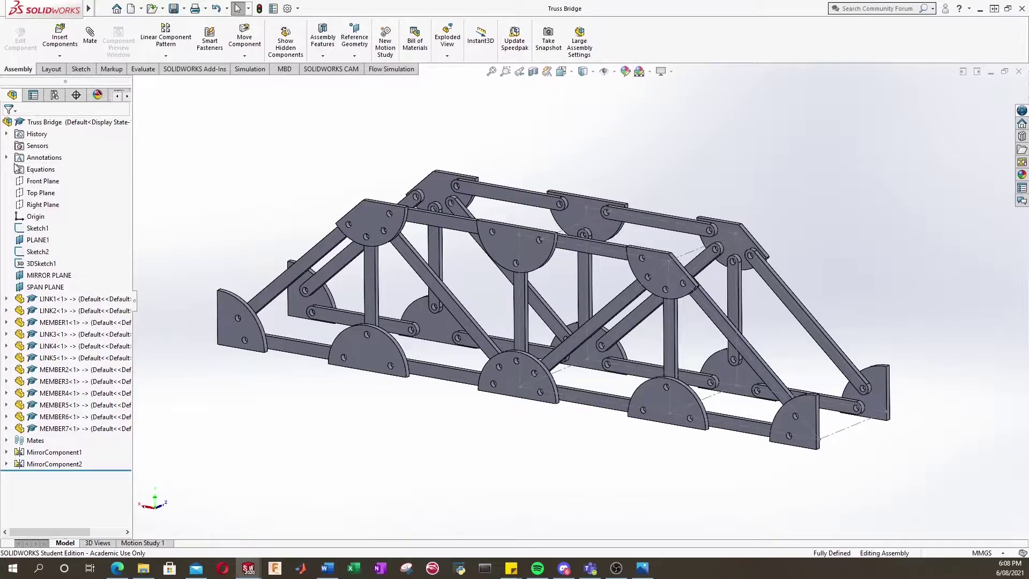
Set the Equations folder to Show in the FeatureManager's hide/show tree item options and accept the settings
click(34, 172)
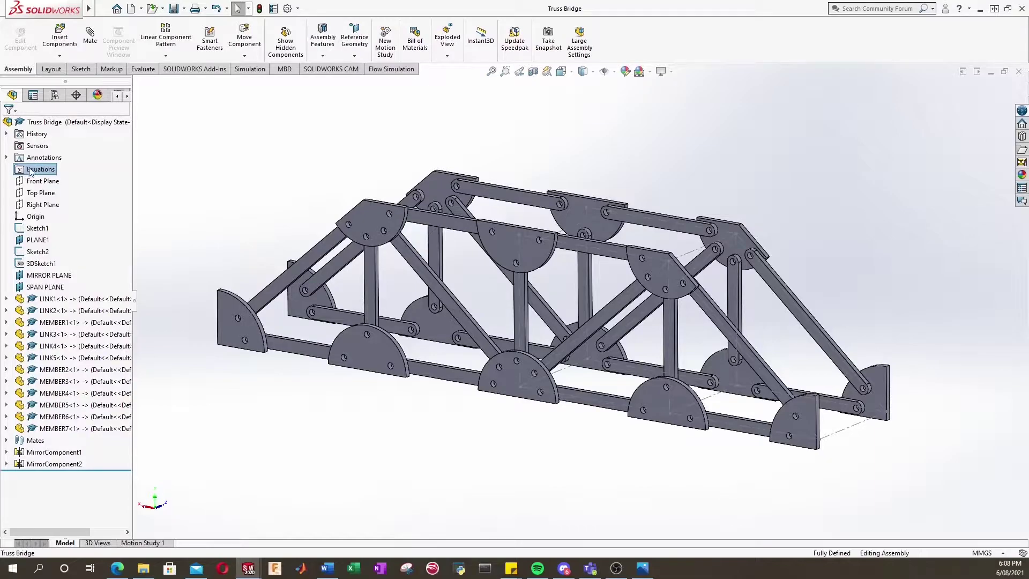
right_click(80, 171)
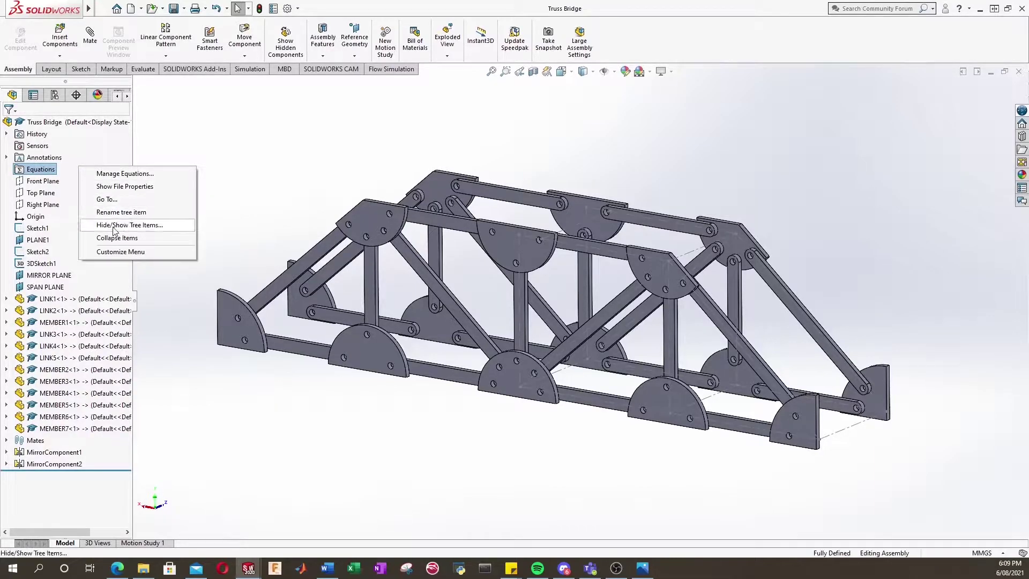
click(136, 225)
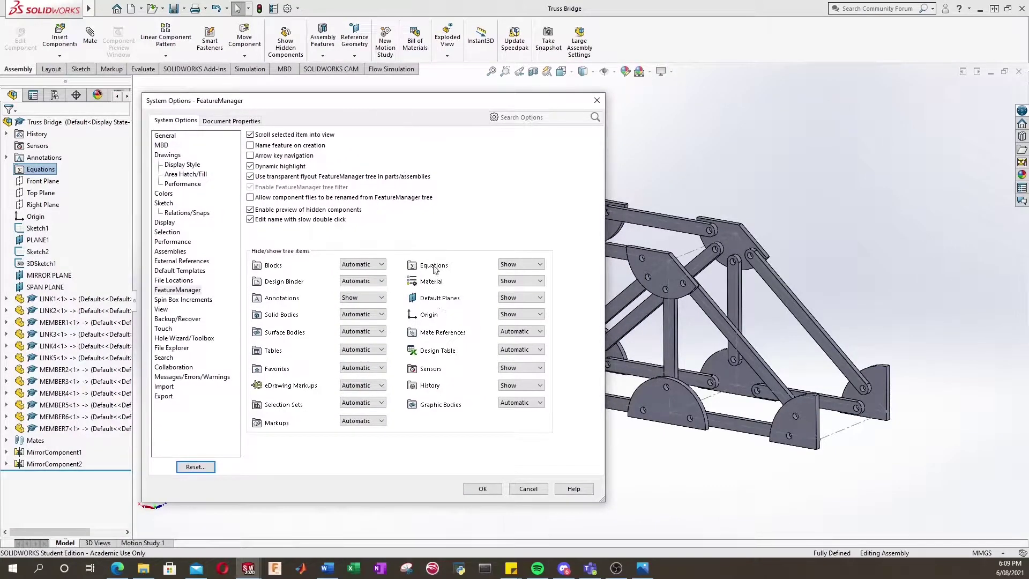
click(530, 265)
click(509, 289)
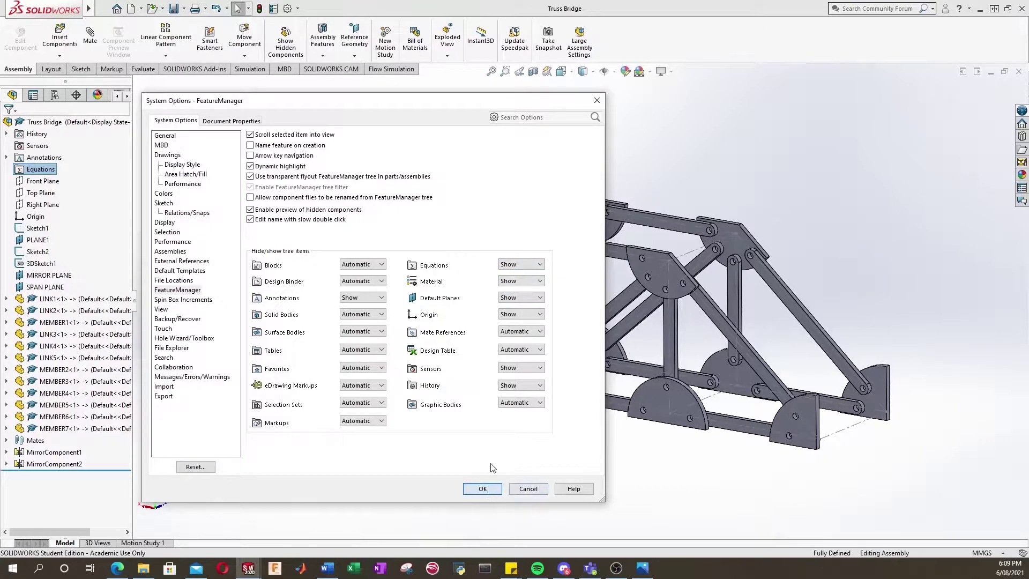
key(Return)
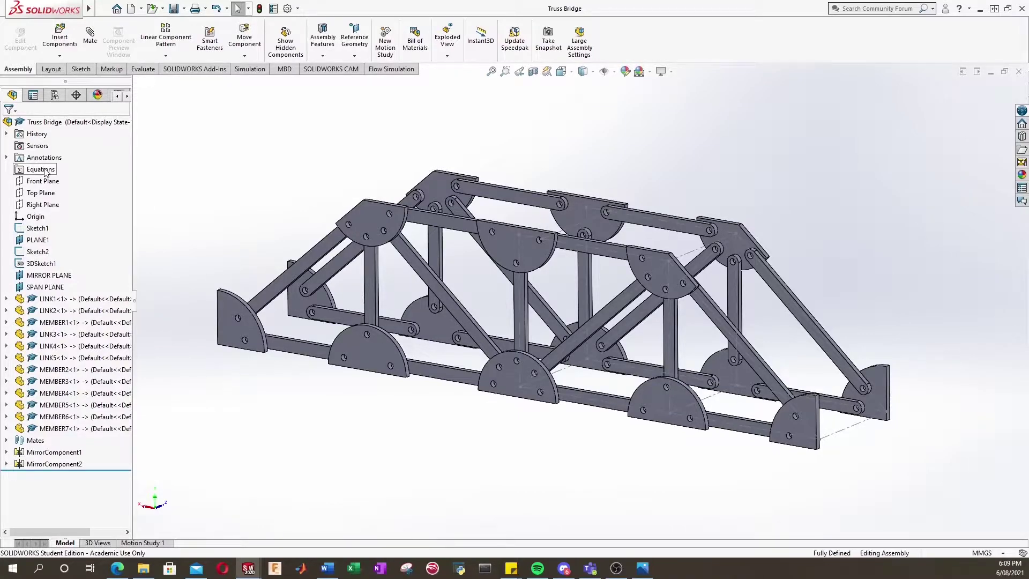
Open the equation manager for the assembly and add a global variable named tension with the value 7
right_click(46, 171)
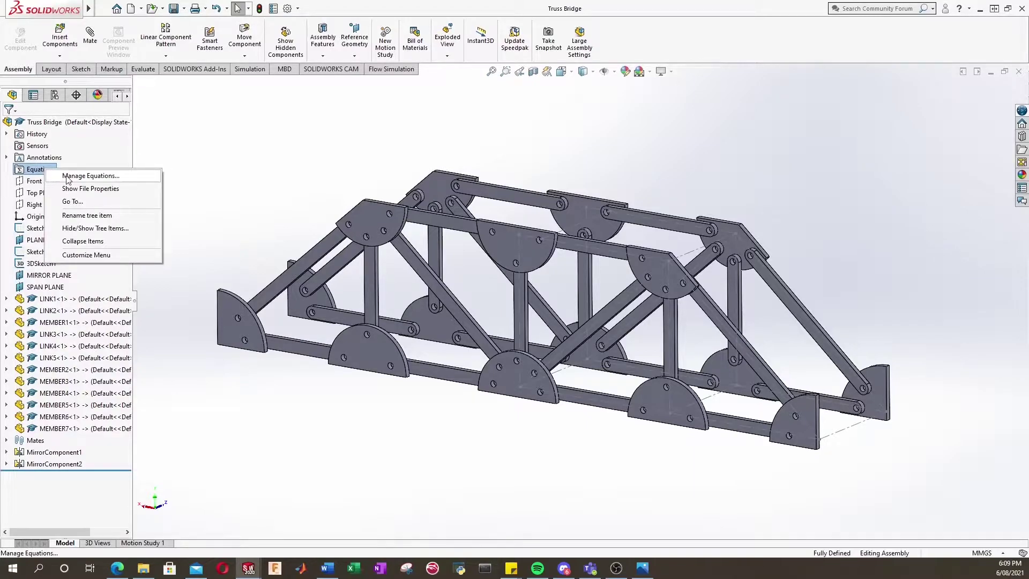
click(67, 176)
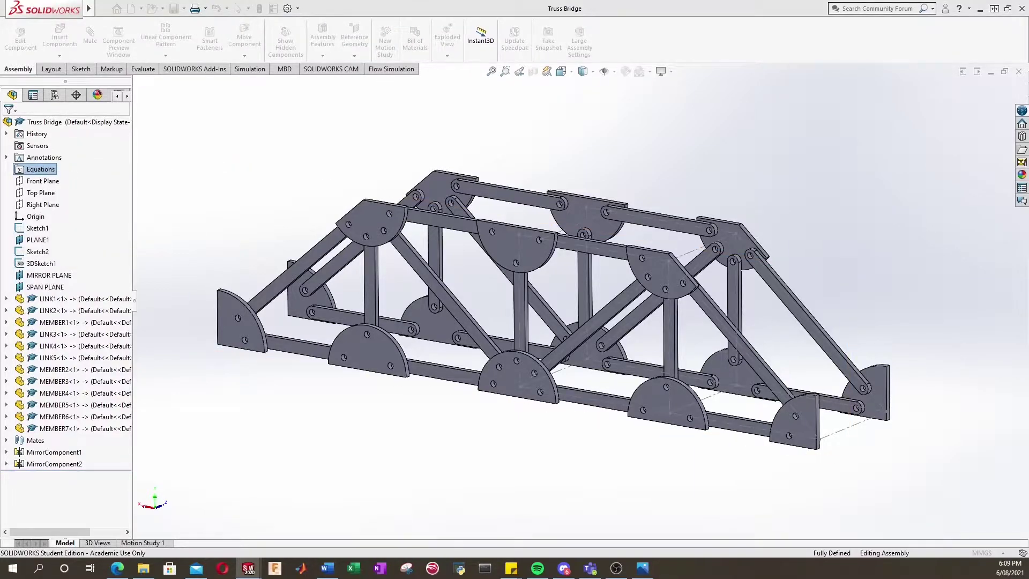
drag(268, 338, 486, 115)
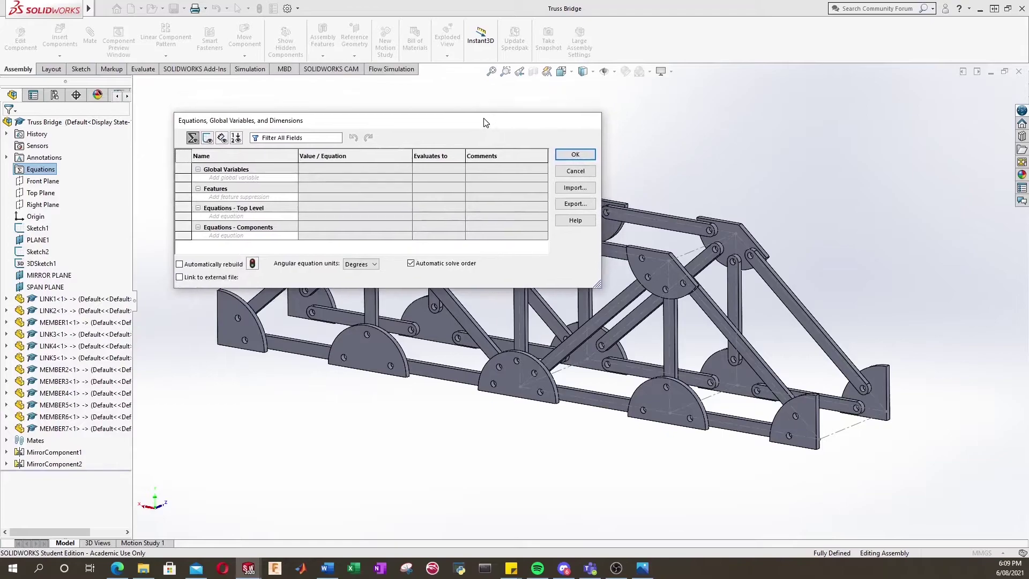
click(231, 179)
text(tension)
click(319, 179)
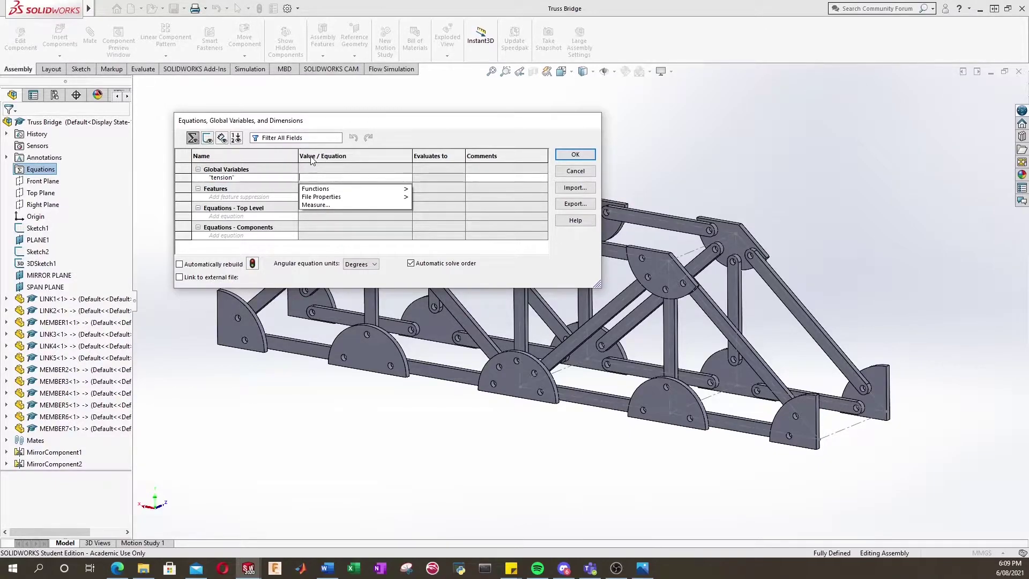
mouse_move(336, 190)
text(=7)
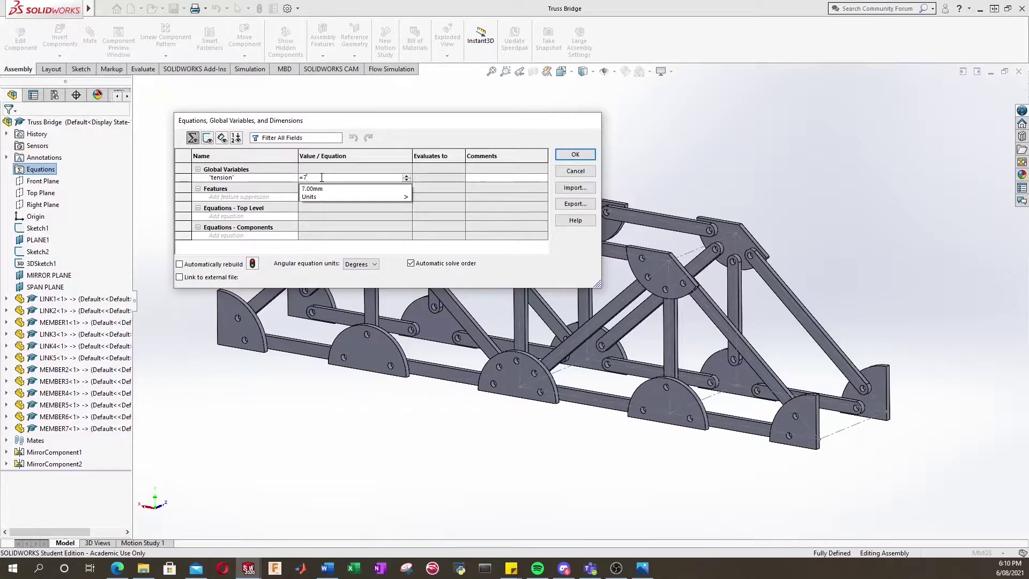
key(Return)
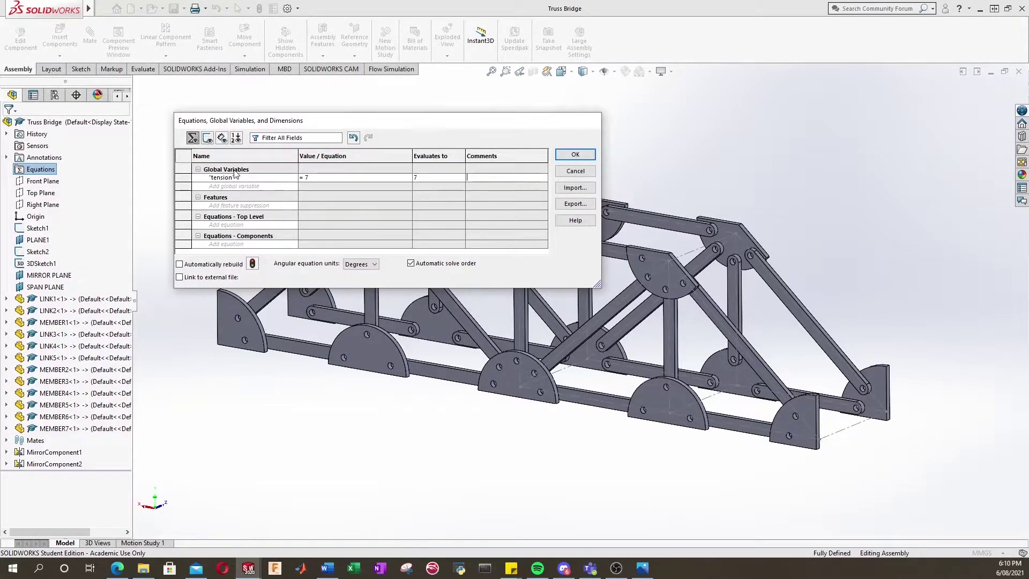
Add a global variable named comp equal to "tension" * 1.5, accept the equations, and check both variables in the Equations folder
click(226, 187)
text(comp)
click(314, 187)
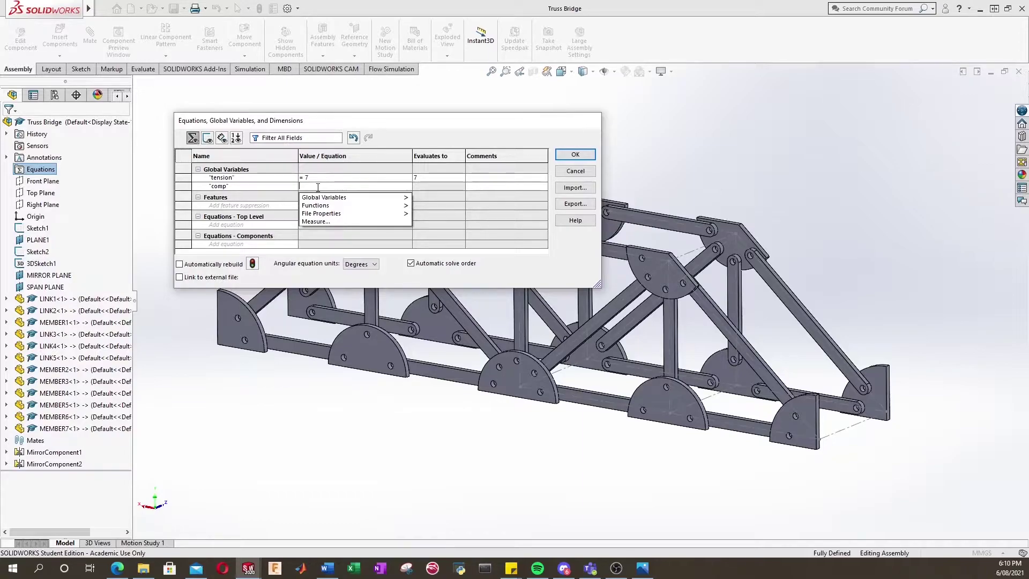
mouse_move(343, 199)
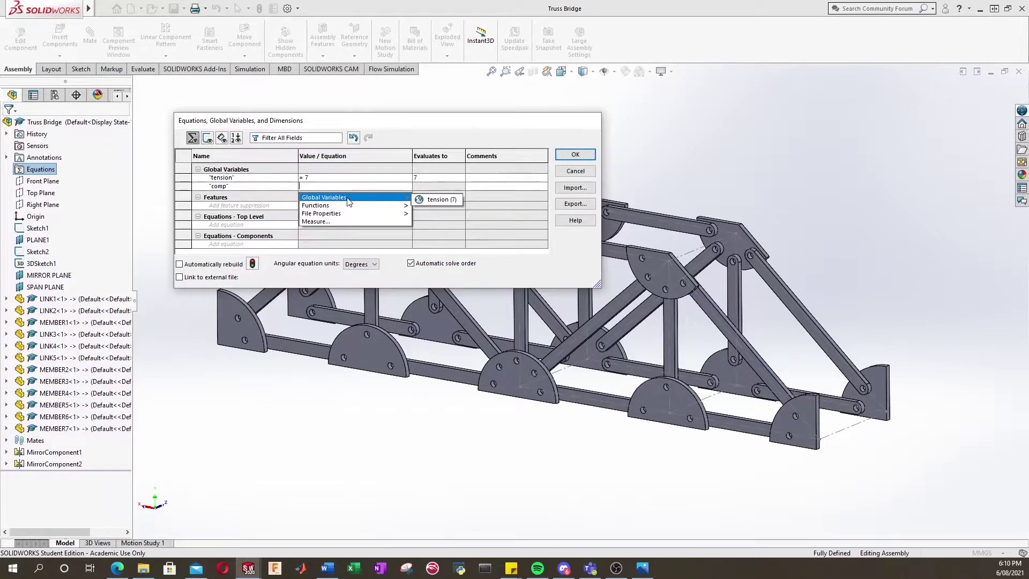
click(435, 199)
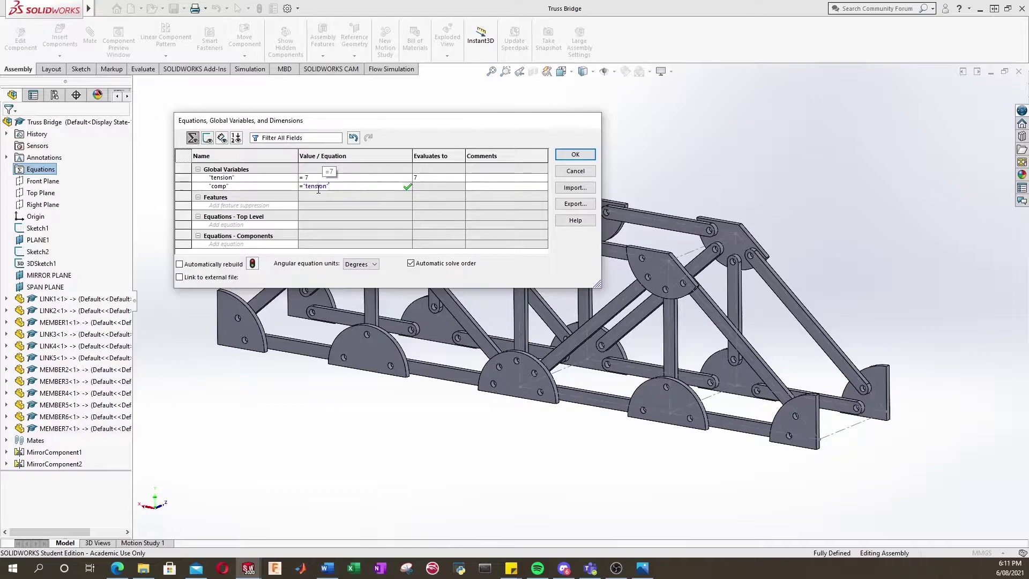
text(*)
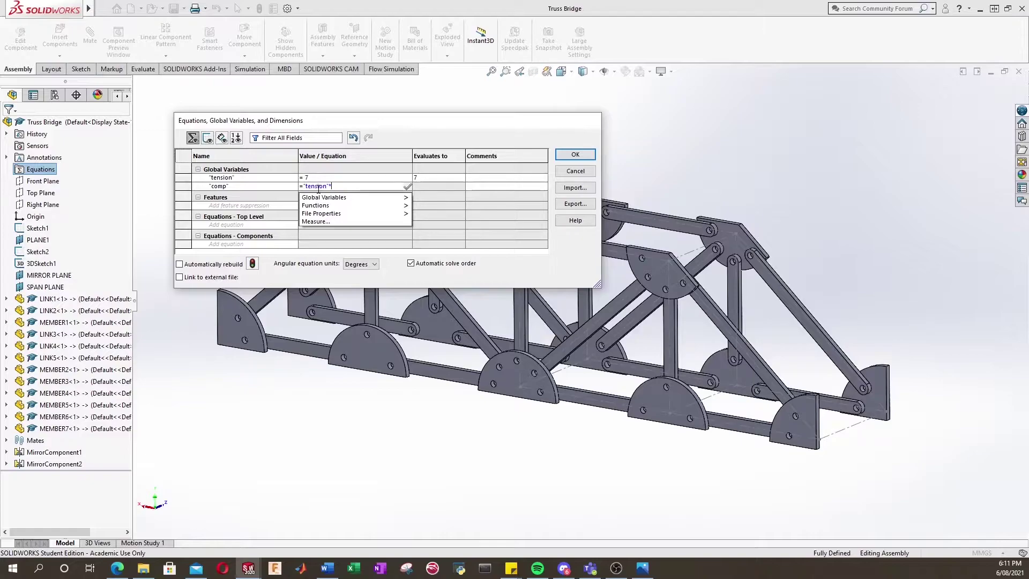
text(1.5)
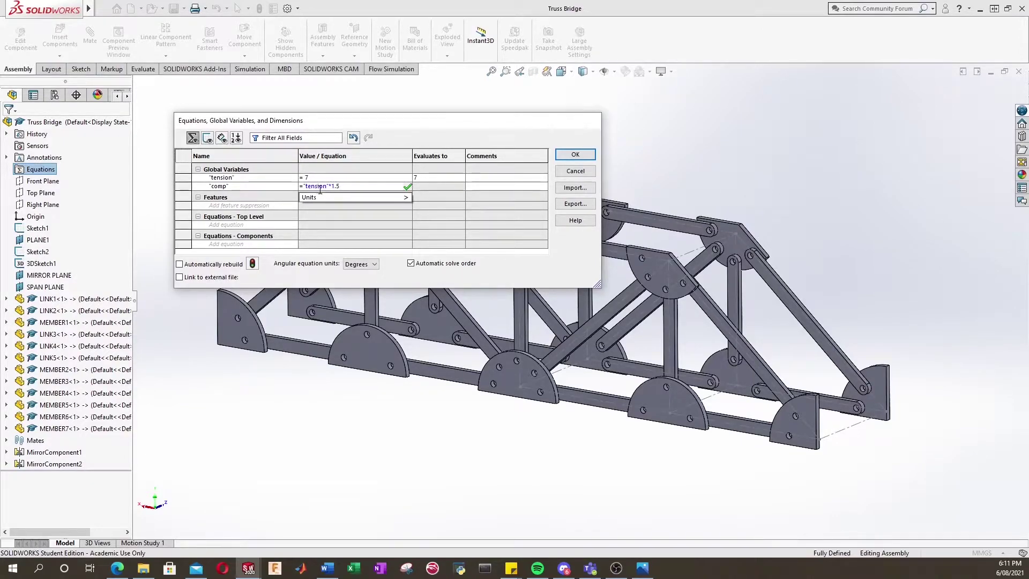
click(356, 226)
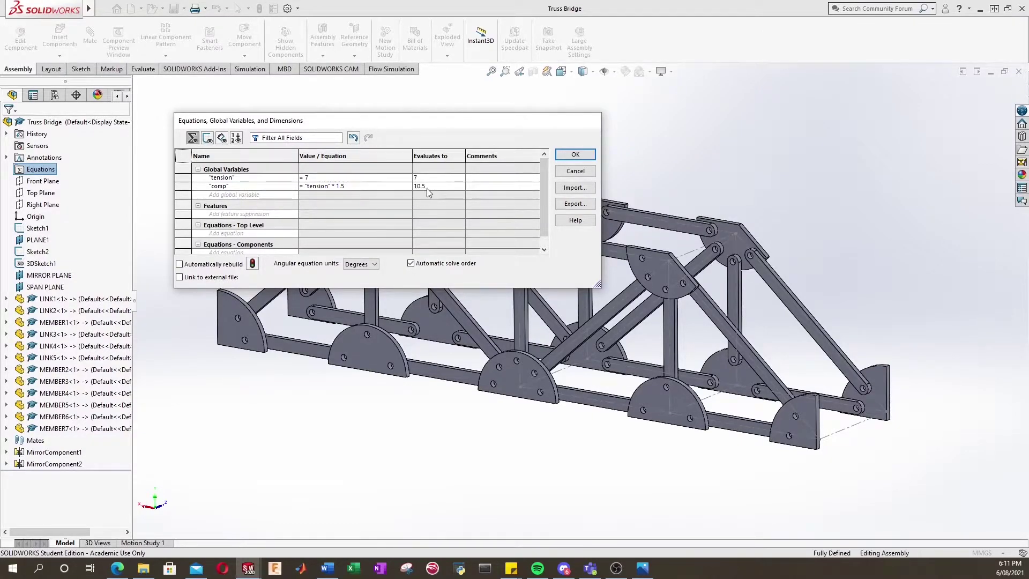
click(576, 156)
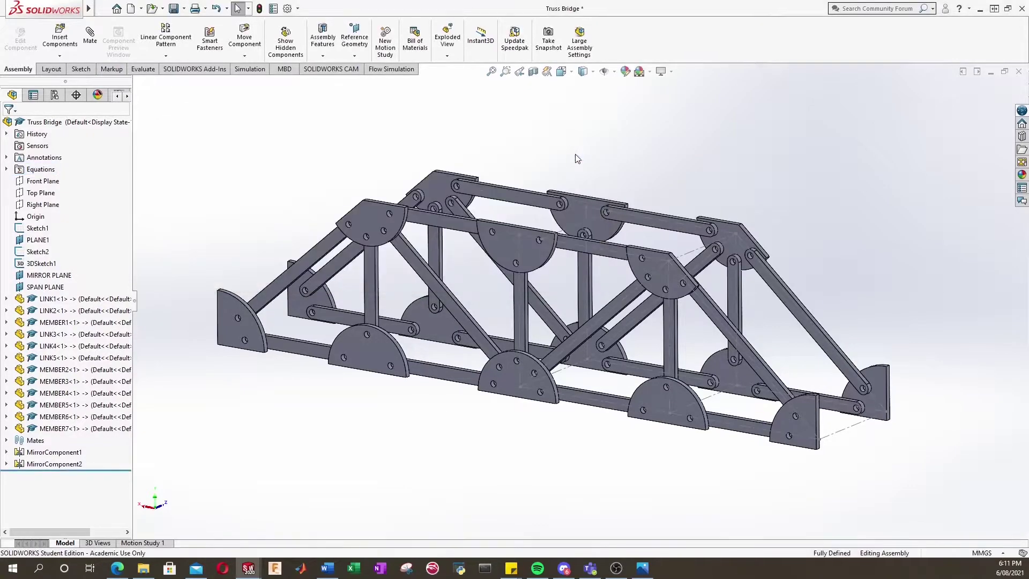
click(7, 170)
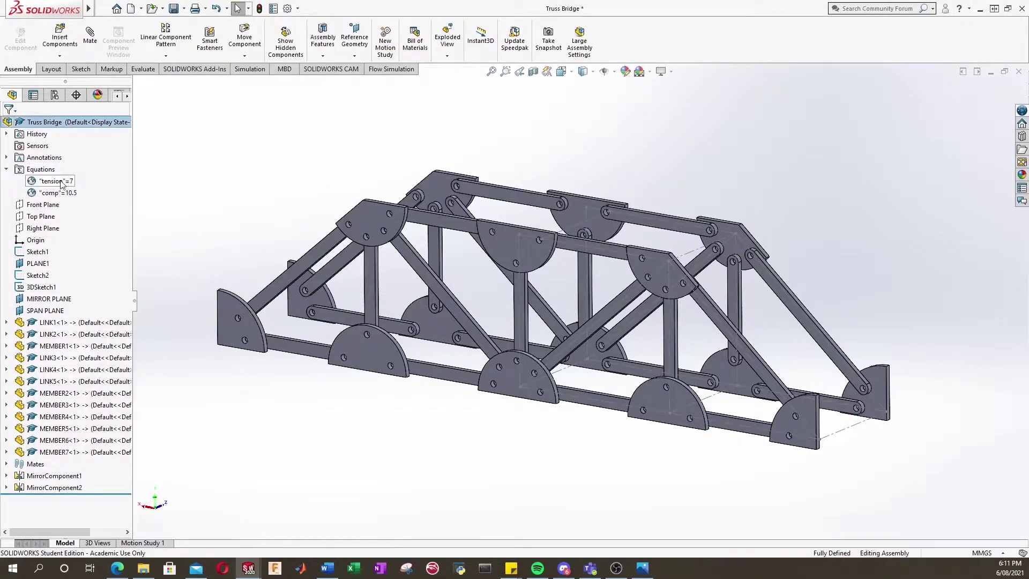
click(6, 170)
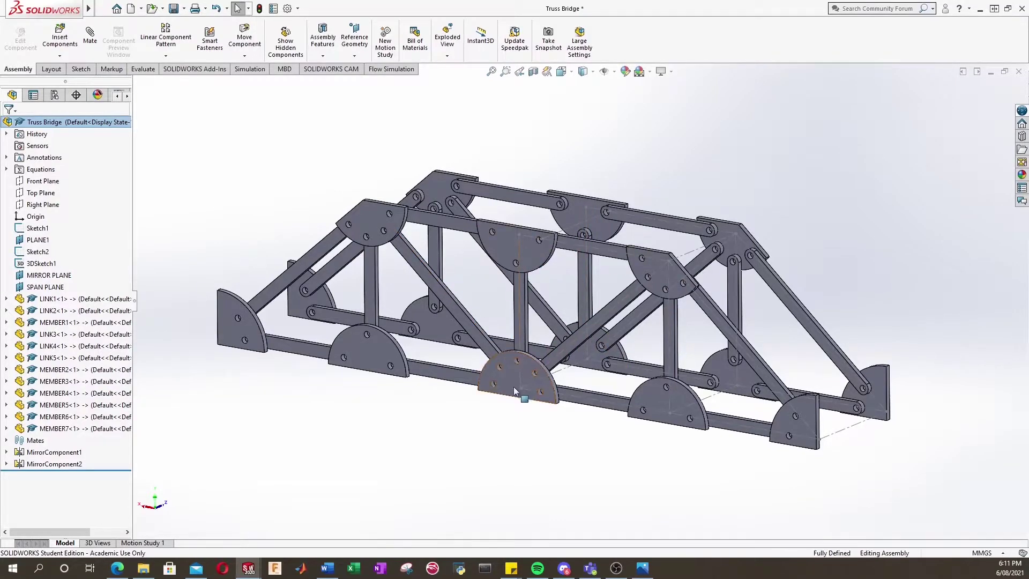
Examine the outer vertical members on both sides of the bridge to identify the MEMBER2 component and its mirrored copies
scroll(696, 317, down, 3)
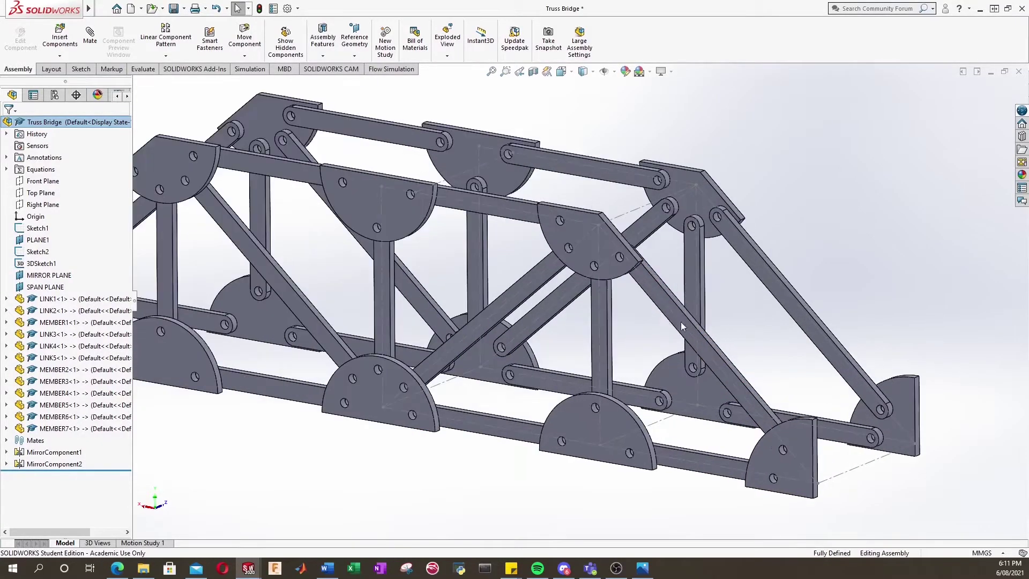
scroll(600, 259, up, 3)
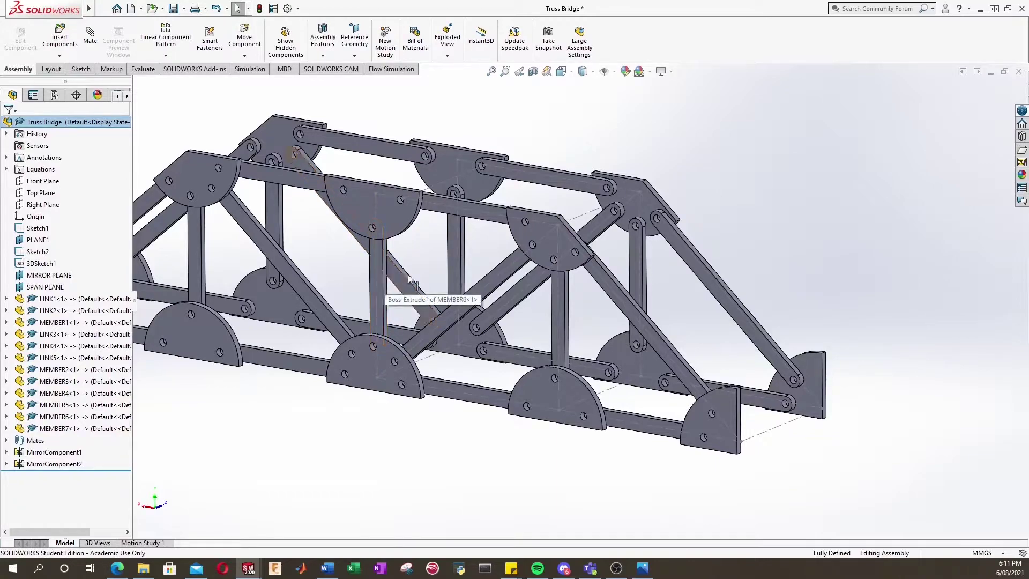
click(561, 310)
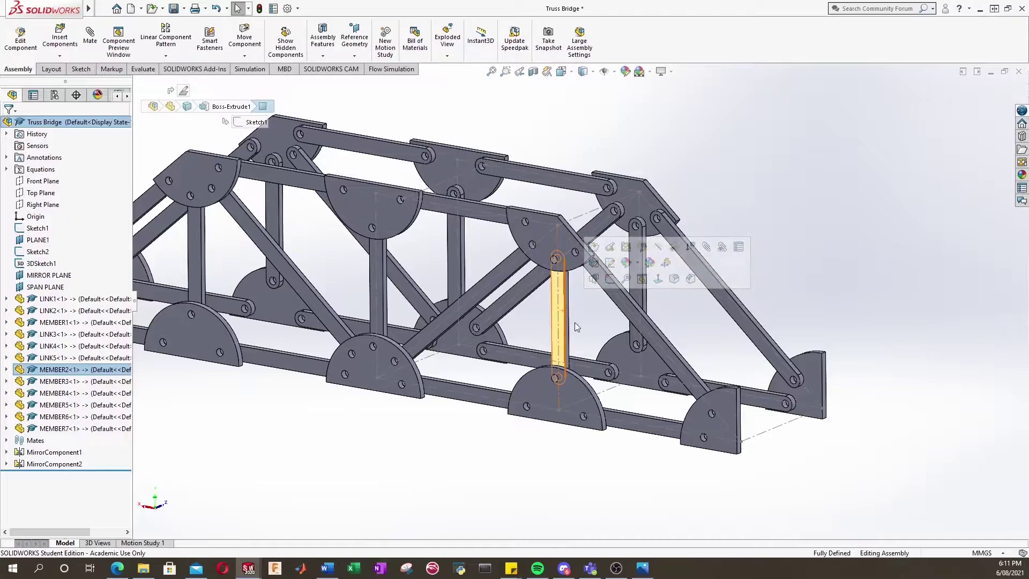
click(637, 300)
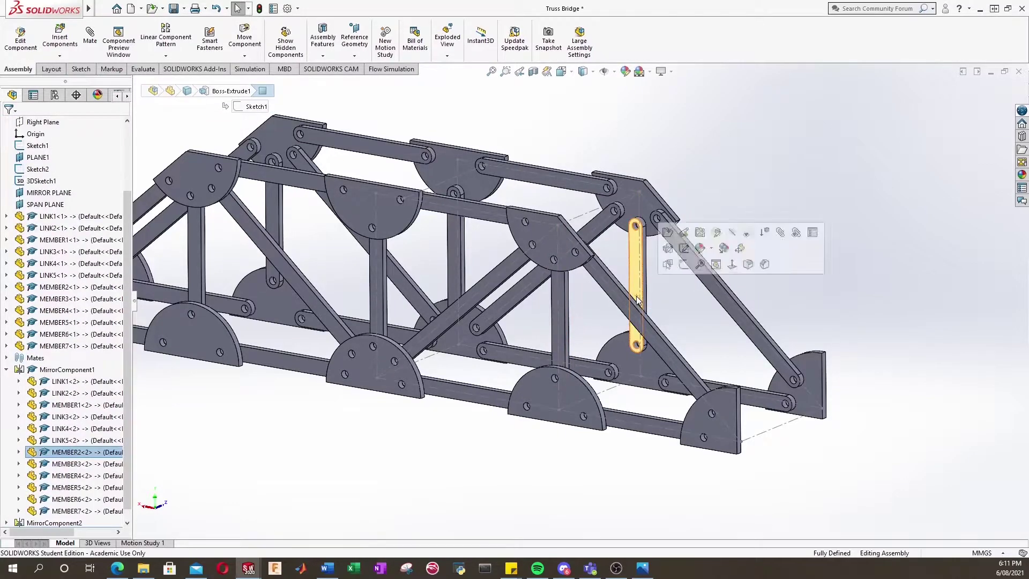
click(288, 224)
click(193, 248)
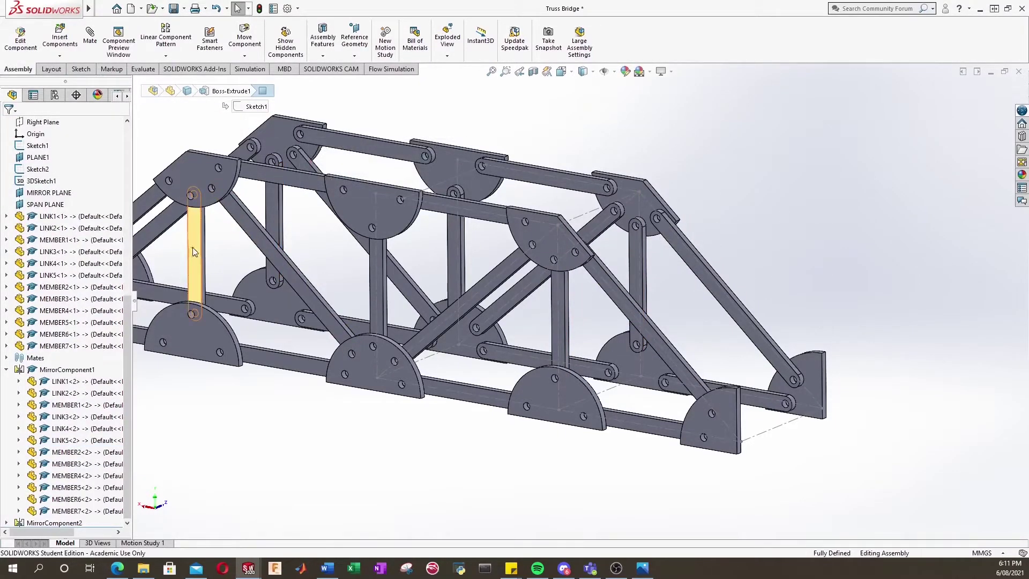
click(274, 233)
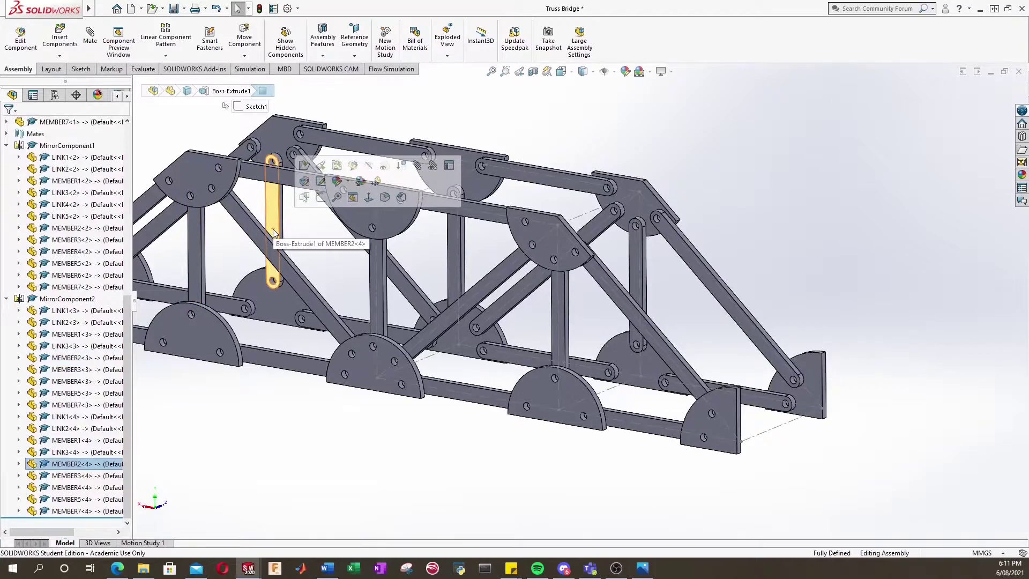
click(519, 471)
middle_drag(515, 477, 720, 403)
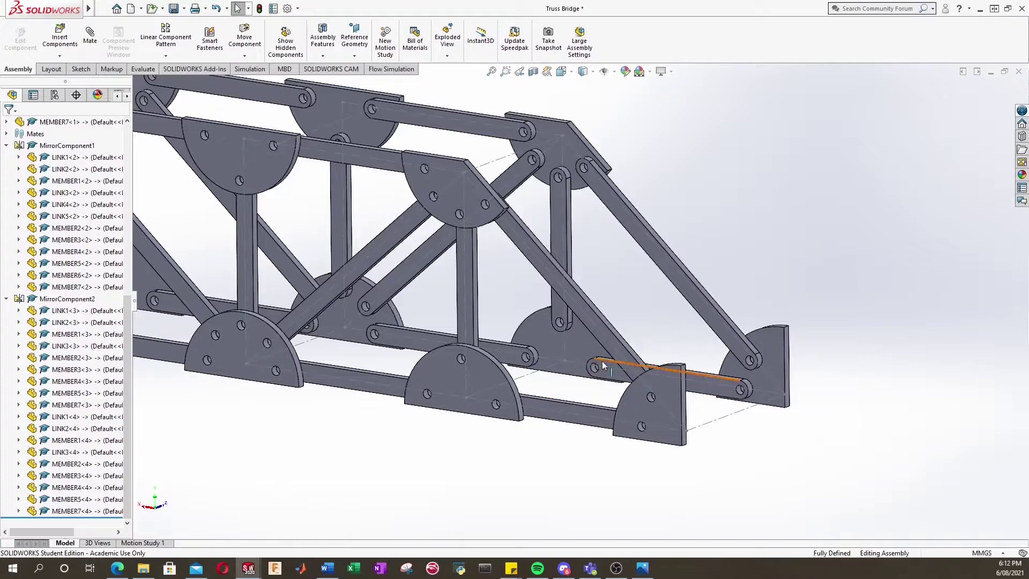
Collapse both mirrored component groups and display the dimensions of Sketch1 under Boss-Extrude1 in MEMBER1
click(6, 299)
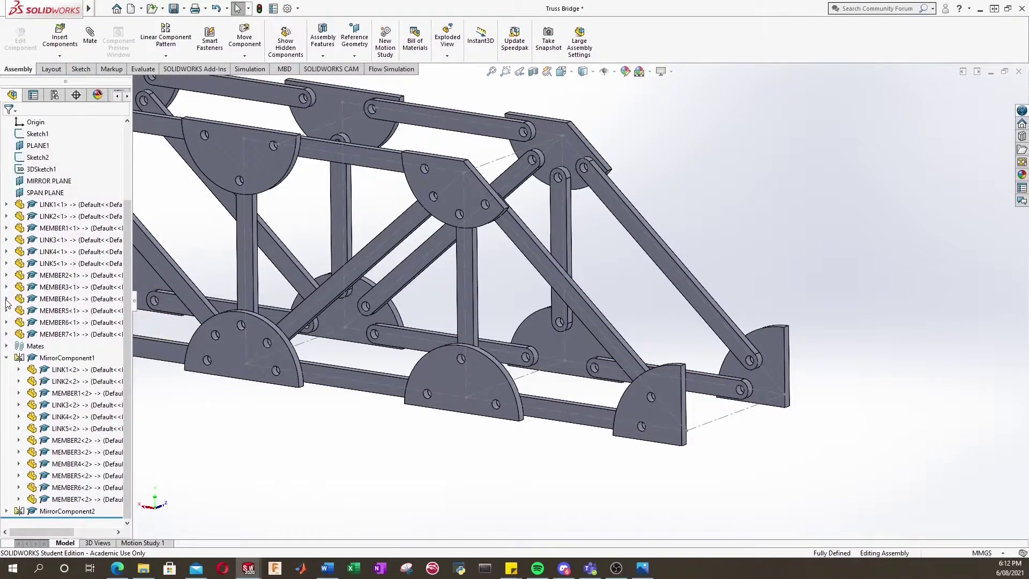
click(7, 358)
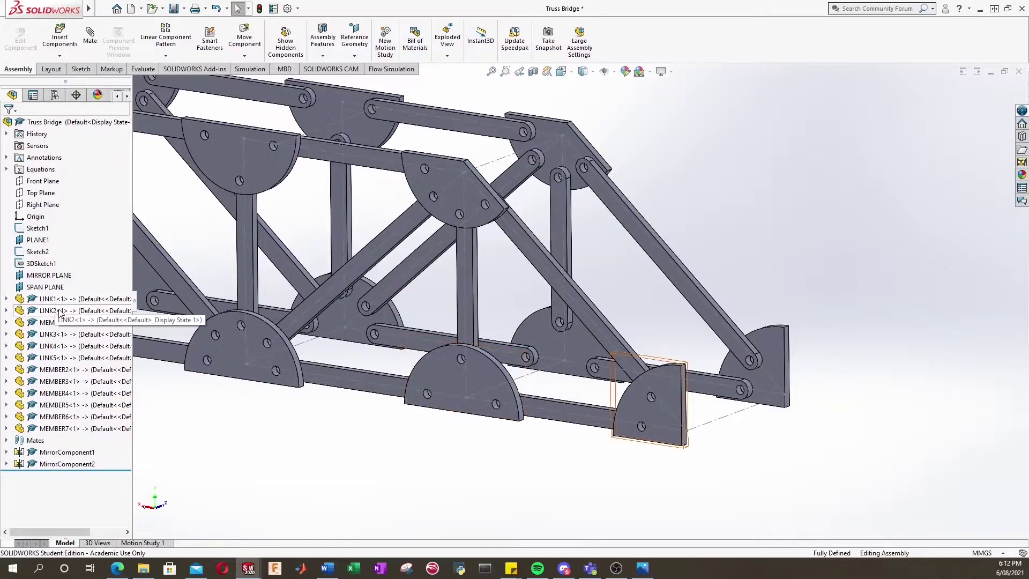
click(68, 322)
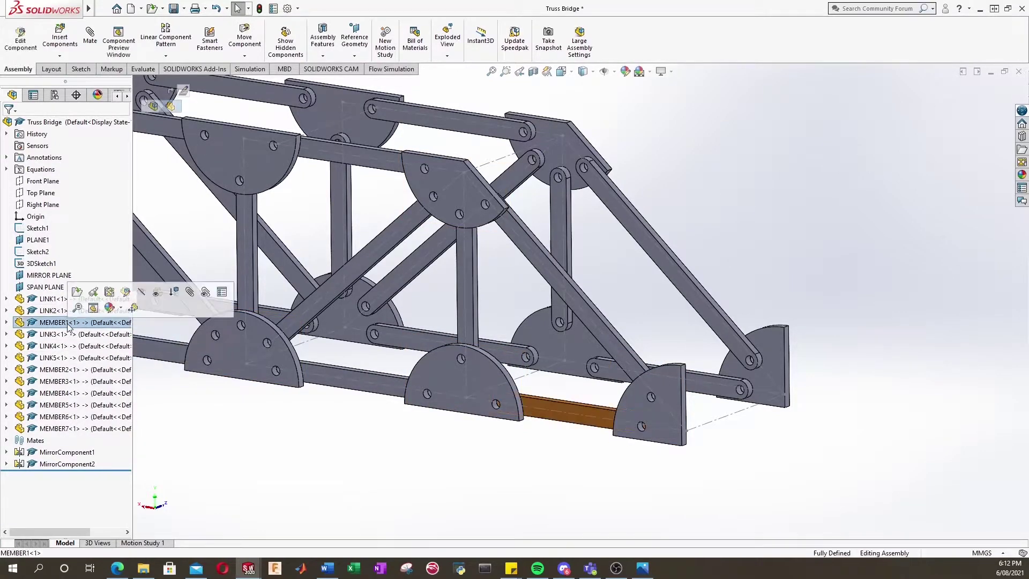
click(6, 323)
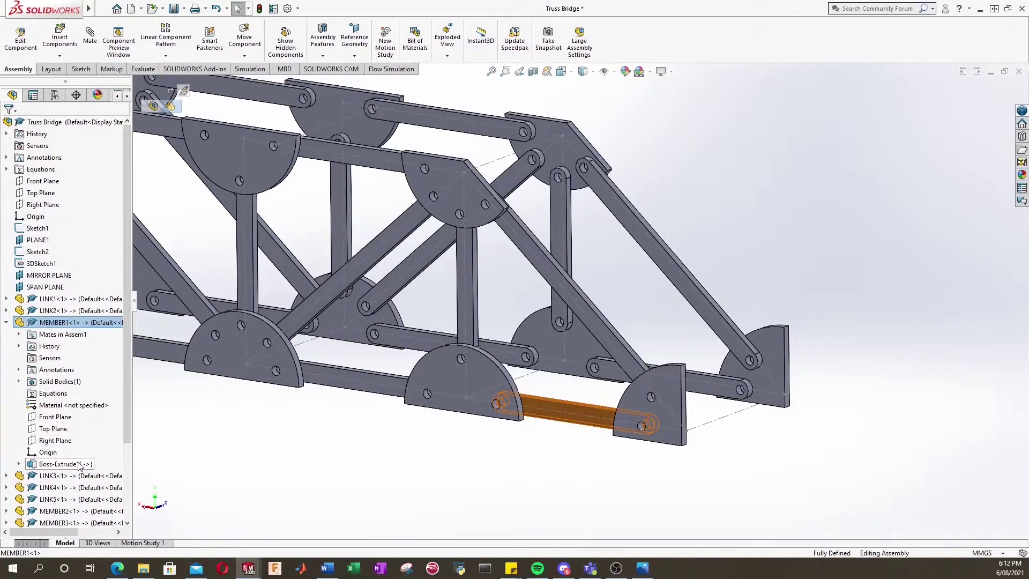
click(20, 465)
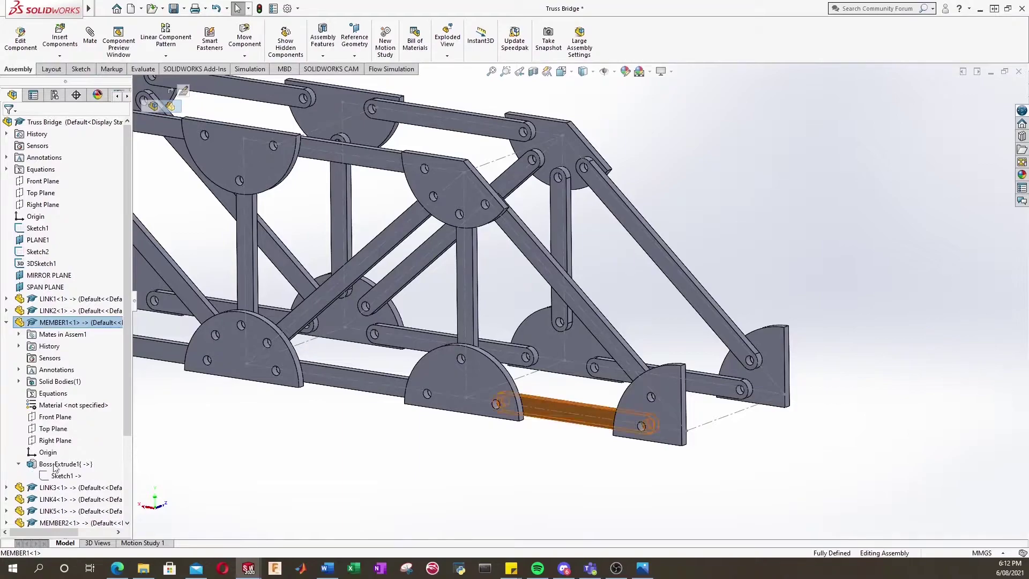
scroll(90, 452, down, 1)
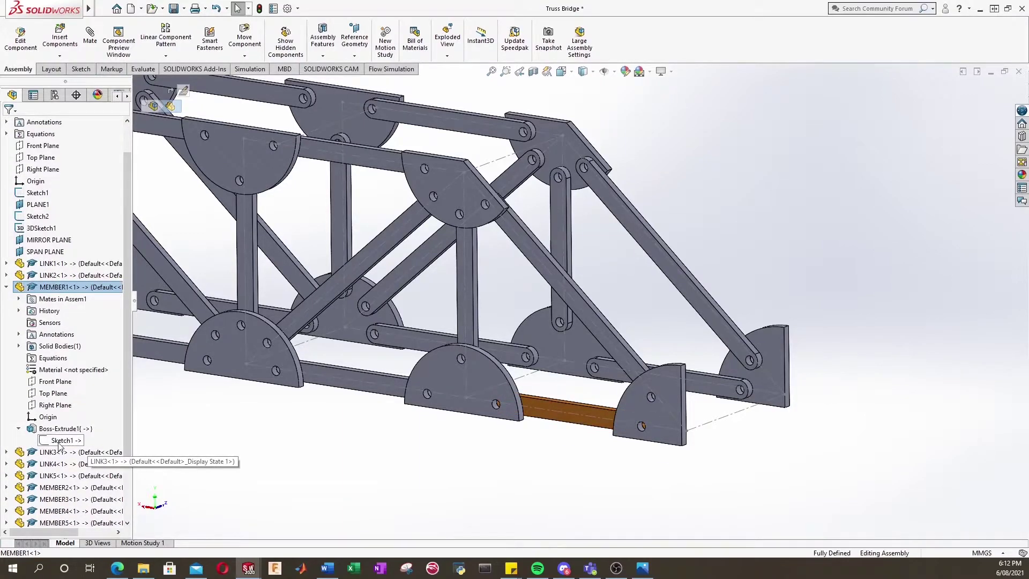
right_click(62, 441)
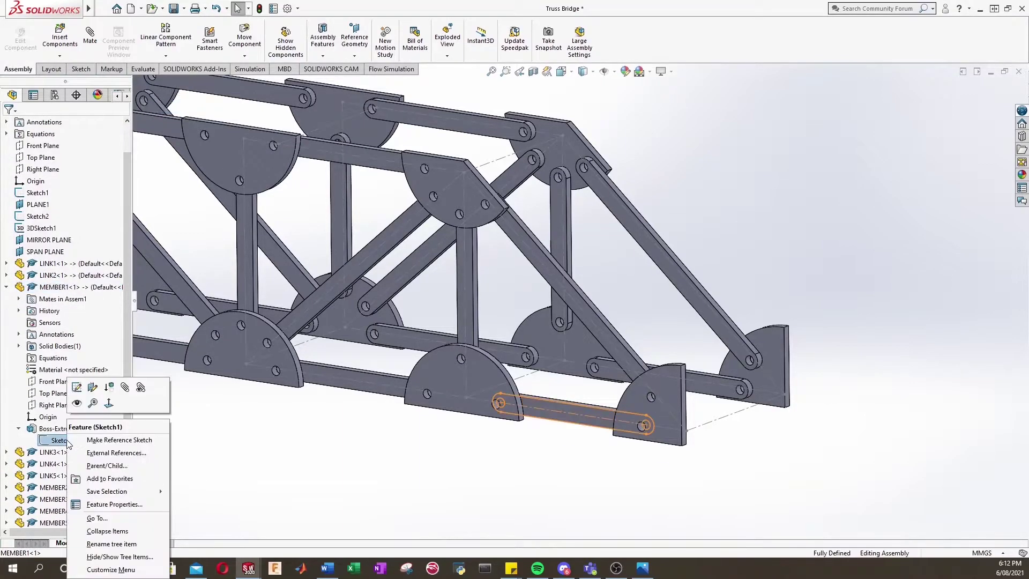
key(Escape)
click(62, 441)
double_click(62, 441)
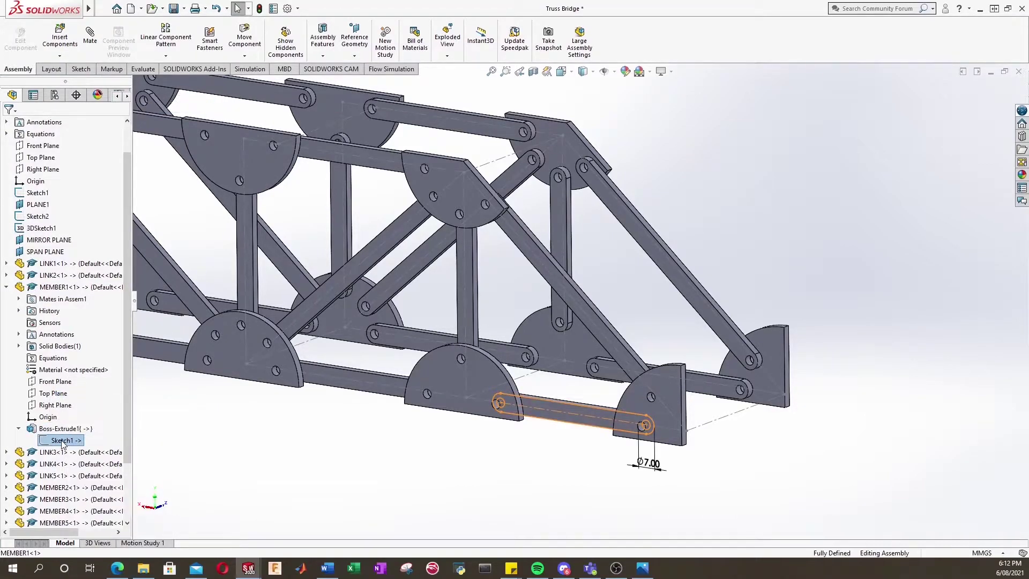
Link the 7 mm diameter dimension in MEMBER1's sketch to the global variable comp and accept the dimension
scroll(759, 461, down, 2)
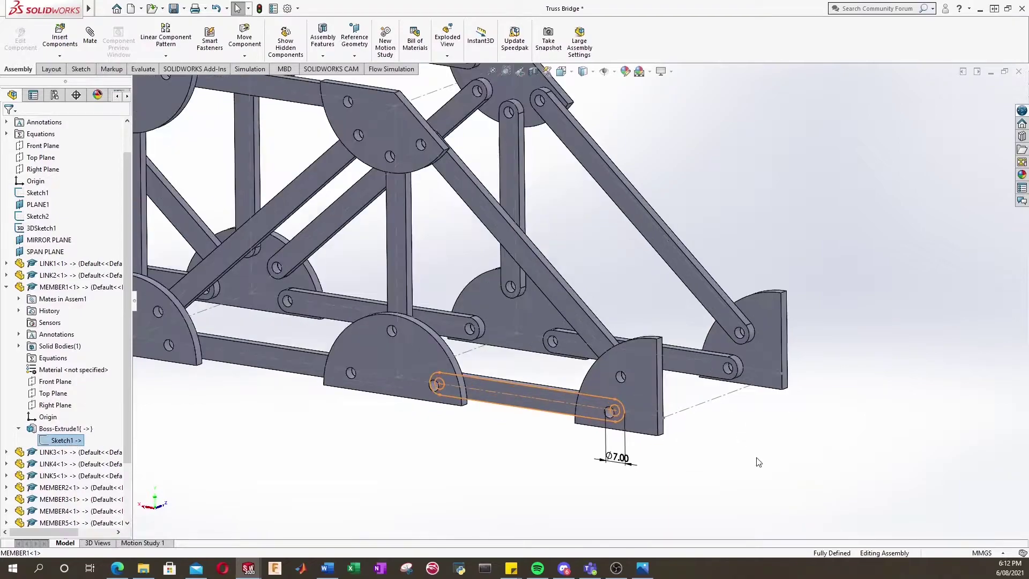
scroll(611, 455, down, 2)
scroll(611, 455, down, 4)
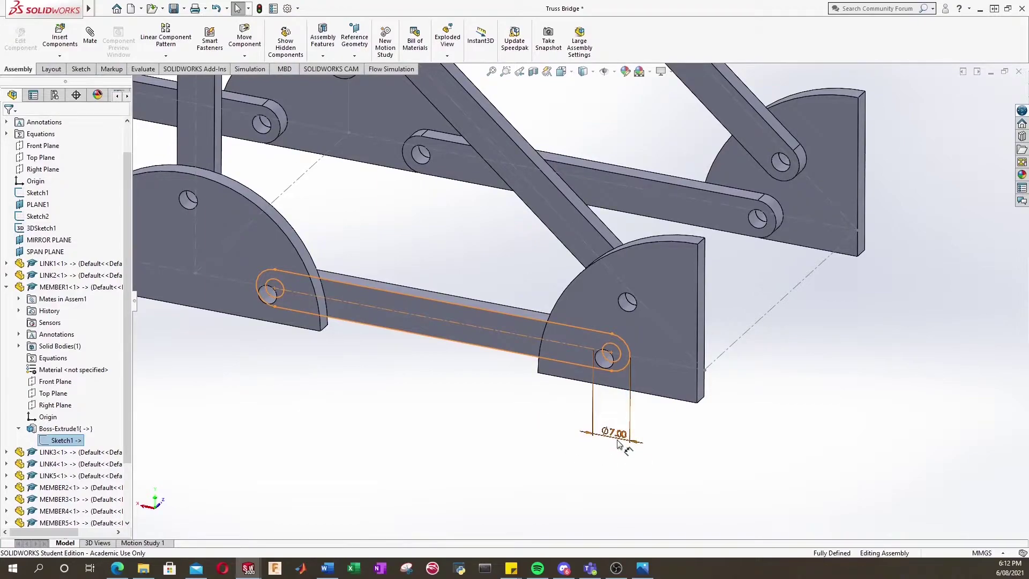
double_click(619, 435)
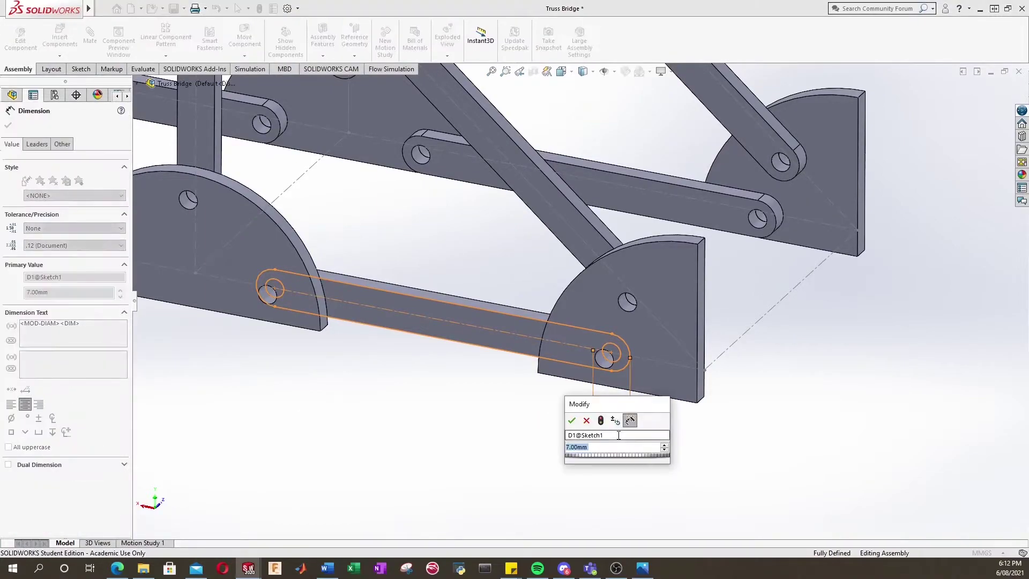
click(590, 448)
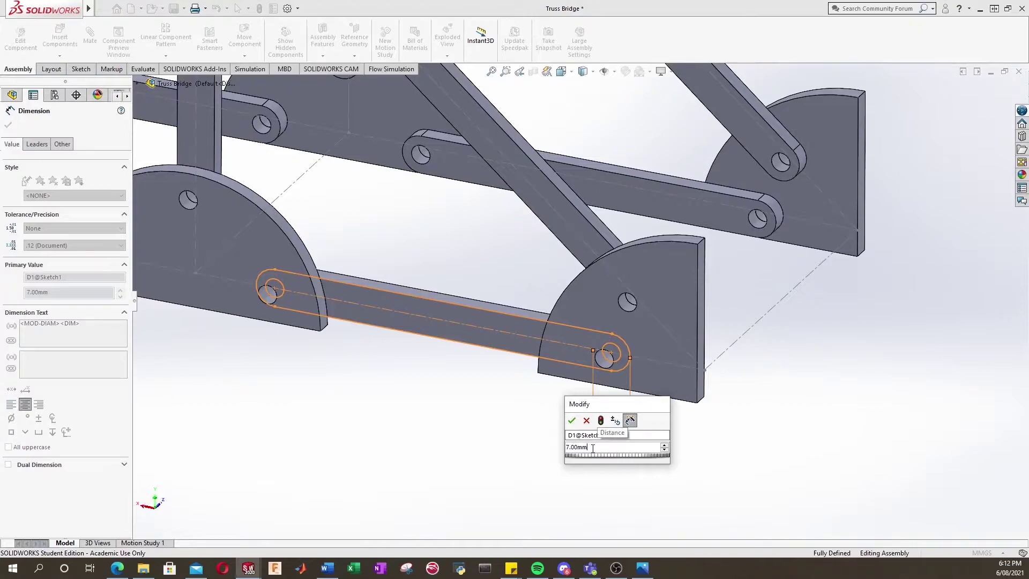
key(BackSpace)
key(BackSpace)
key(BackSpace)
key(BackSpace)
key(BackSpace)
key(BackSpace)
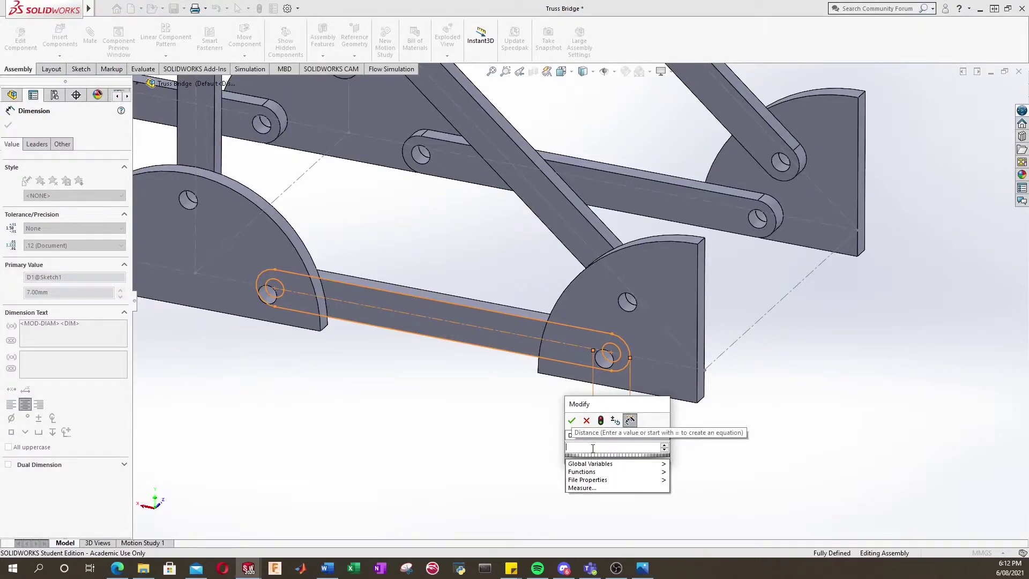
text(=)
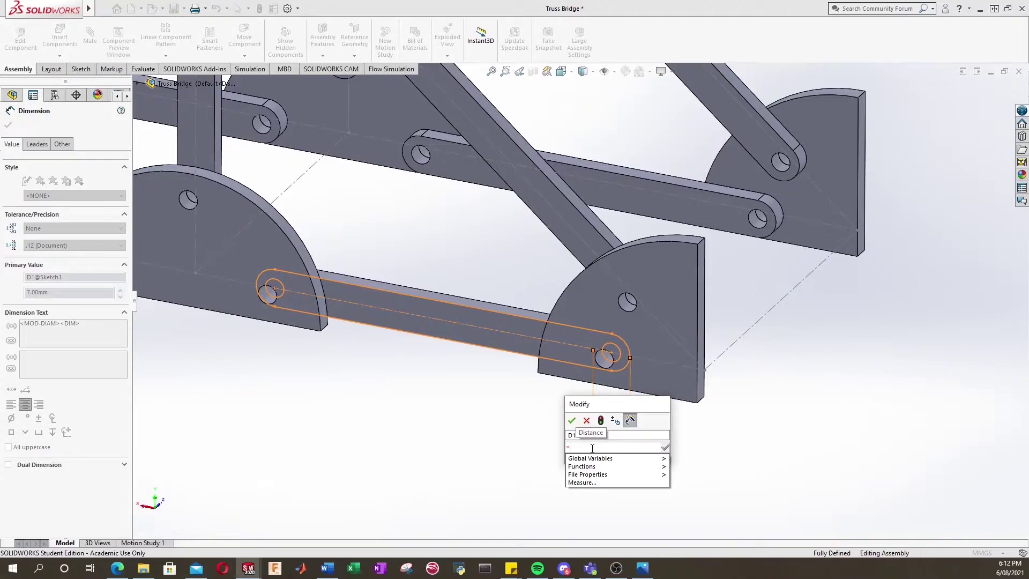
mouse_move(619, 461)
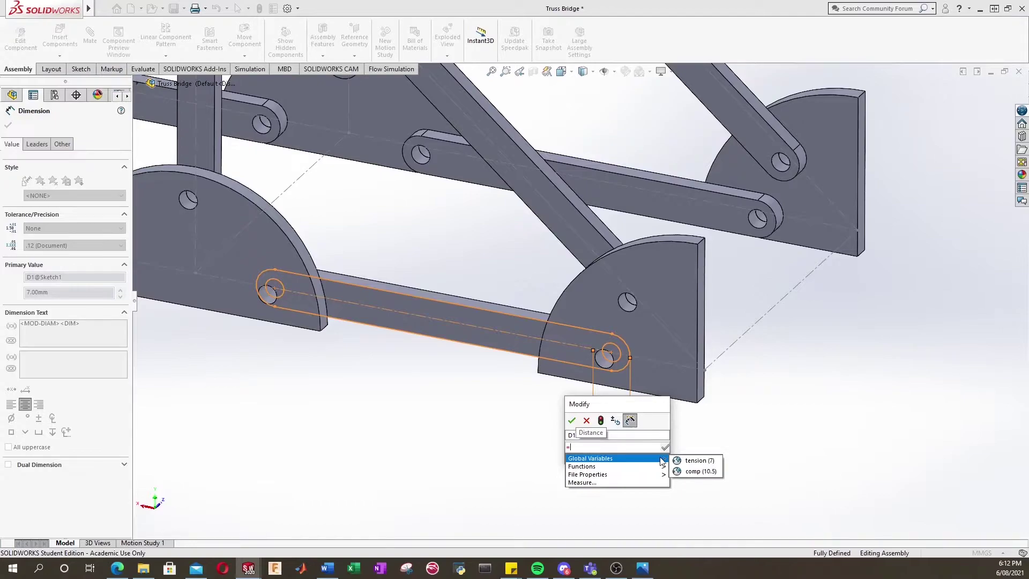
click(695, 472)
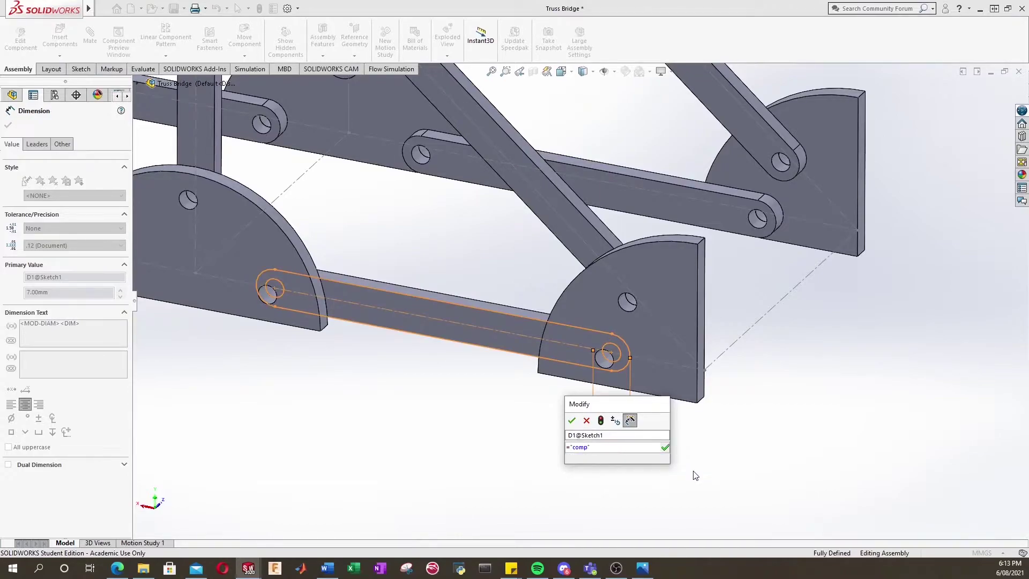
click(665, 448)
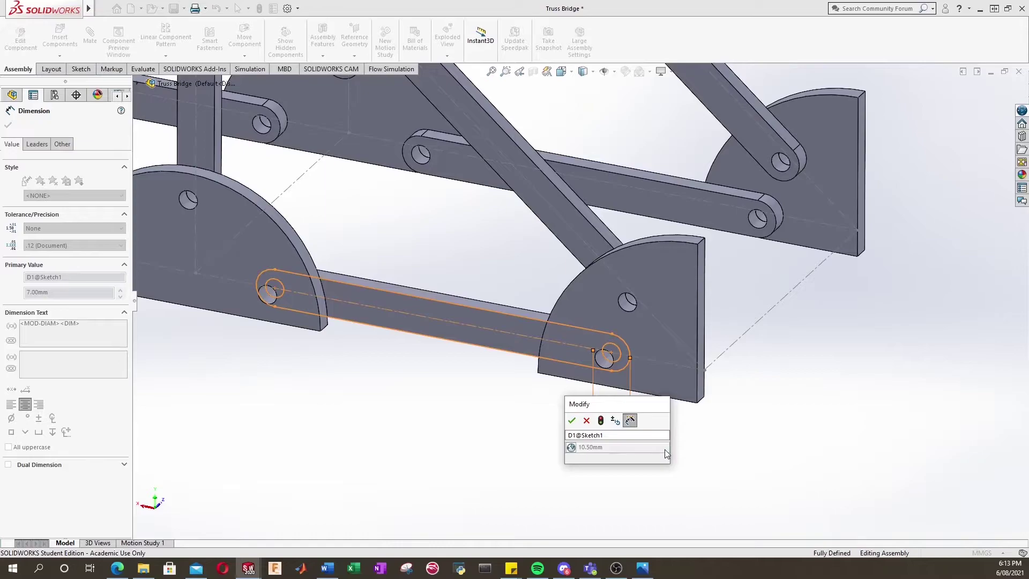
click(572, 422)
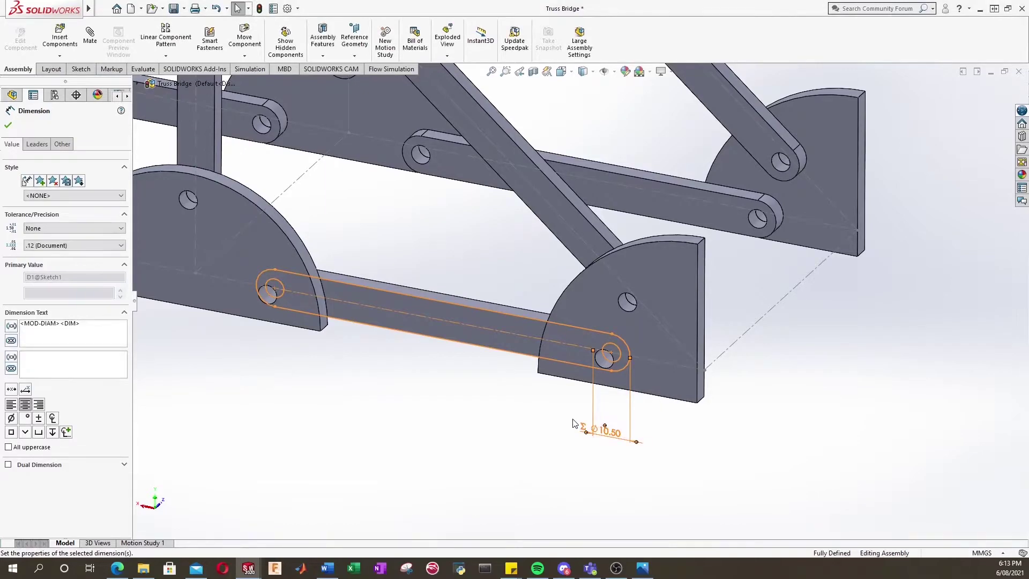
click(8, 124)
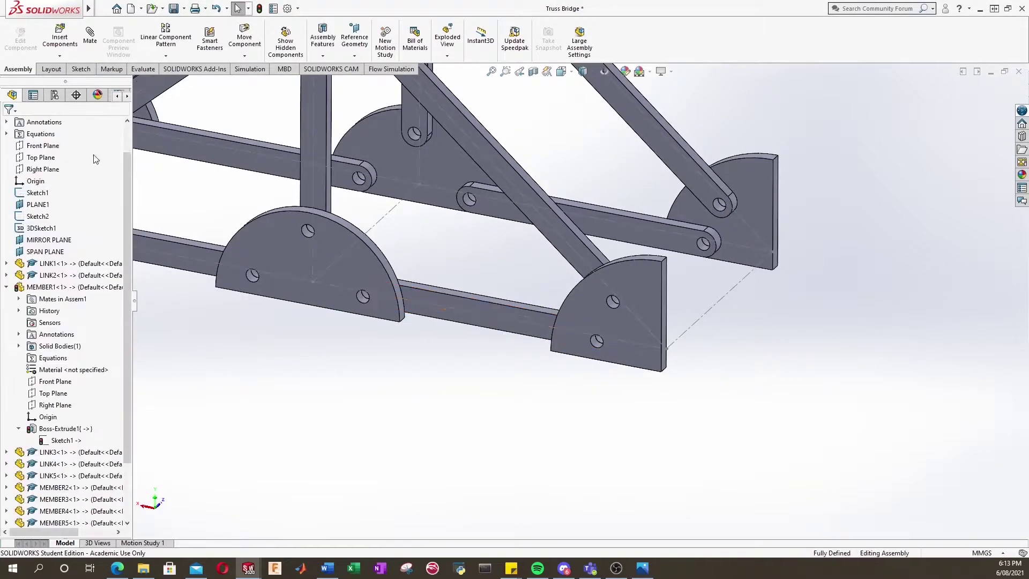
Collapse MEMBER1 in the feature tree and rebuild the assembly to update the member and its mirrored copies
click(7, 288)
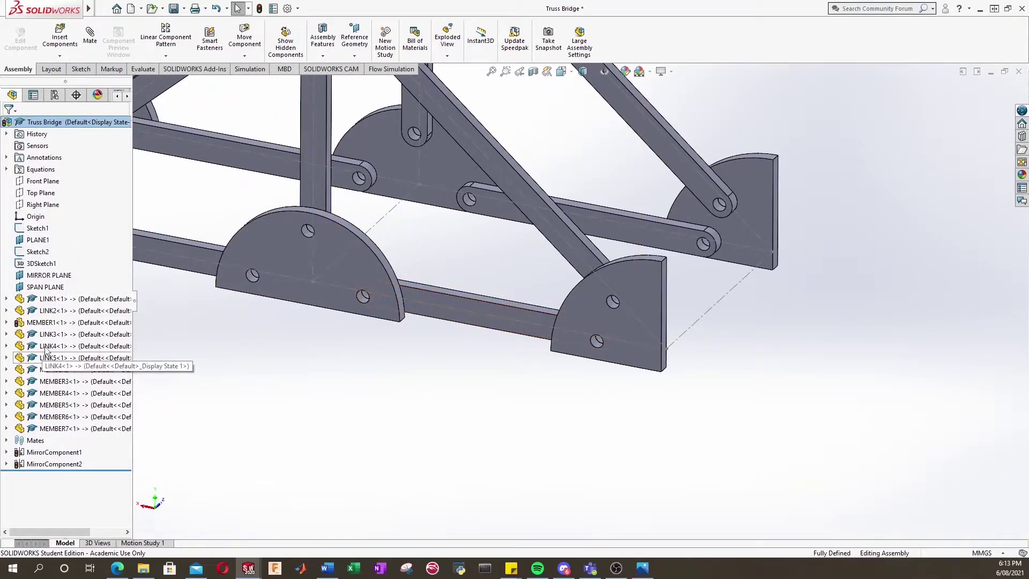
click(259, 9)
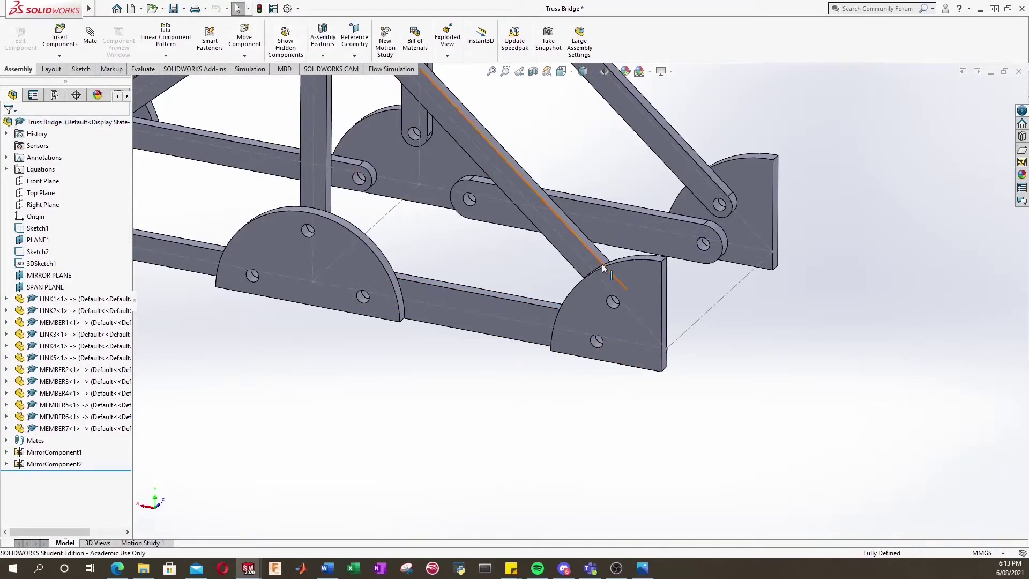
key(f)
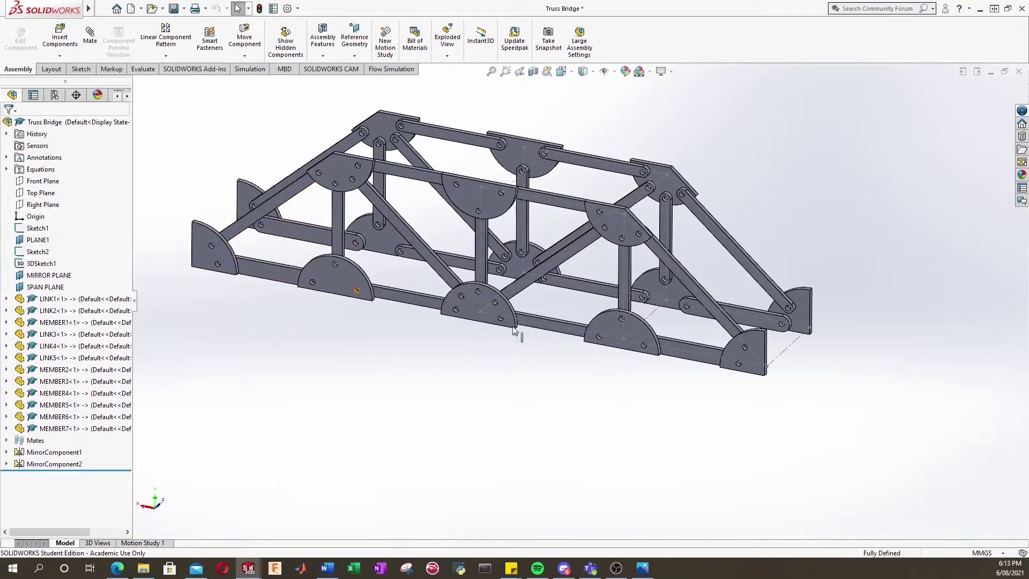
ctrl+middle_drag(482, 182, 506, 241)
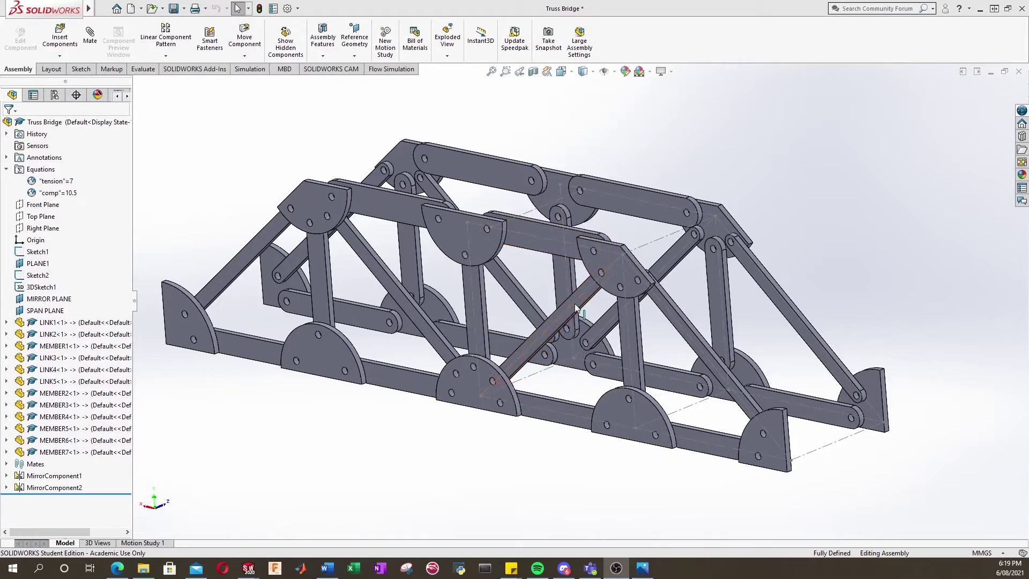
Open the equation manager for the assembly and set the global variable tension to 8
middle_drag(560, 343, 547, 347)
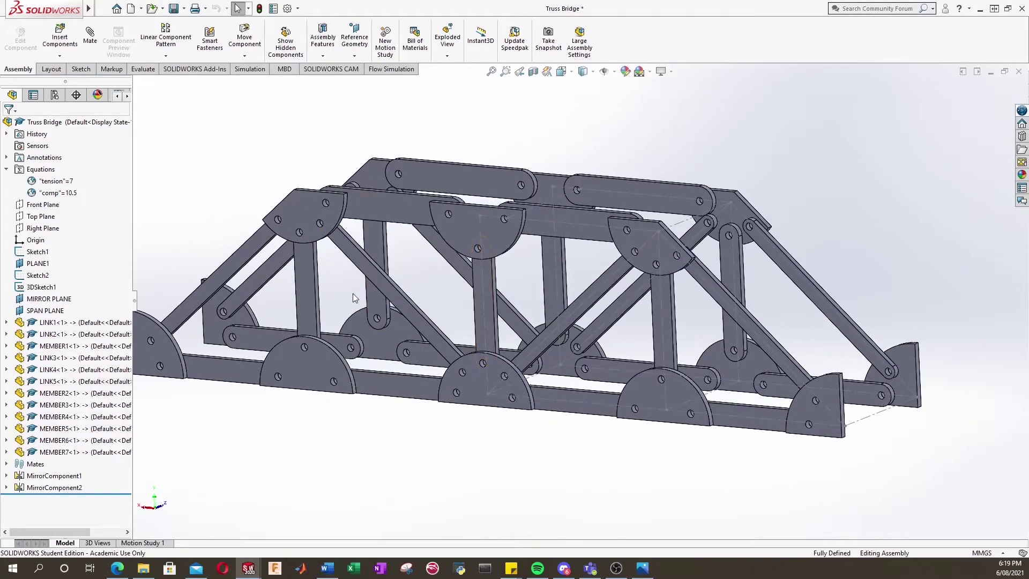
click(32, 170)
right_click(37, 173)
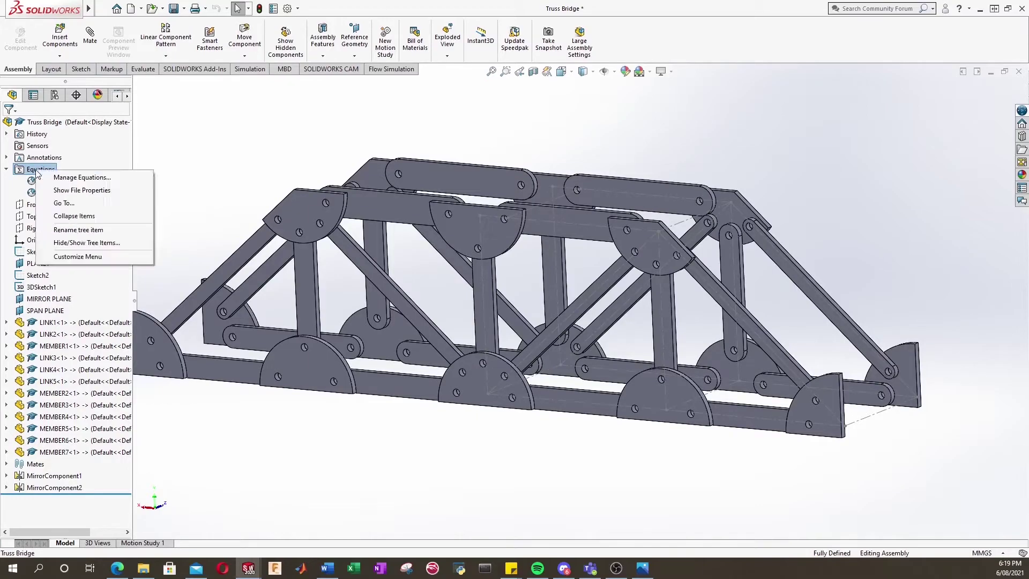
click(75, 178)
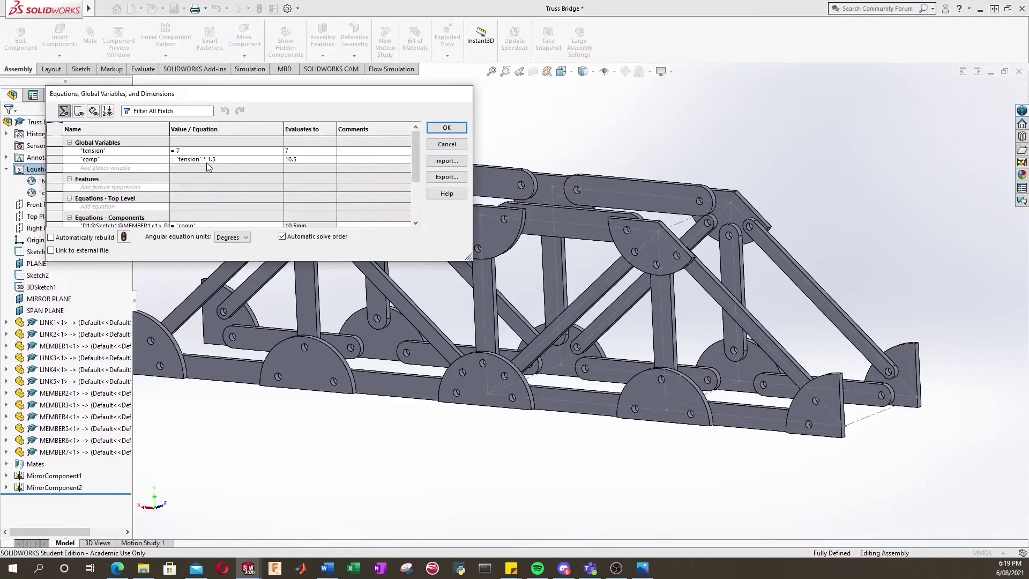
click(185, 151)
click(191, 152)
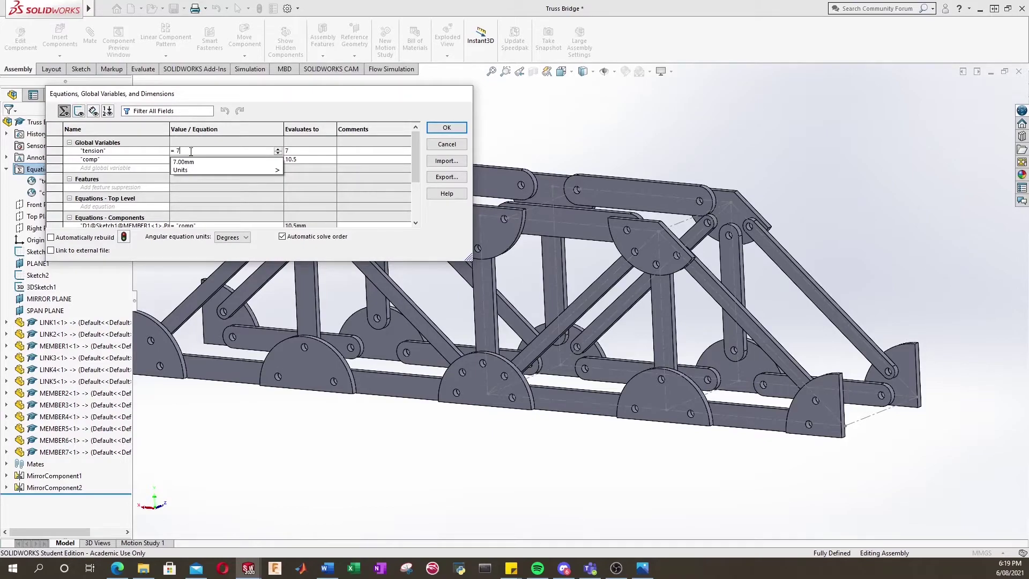
key(BackSpace)
text(8)
click(224, 200)
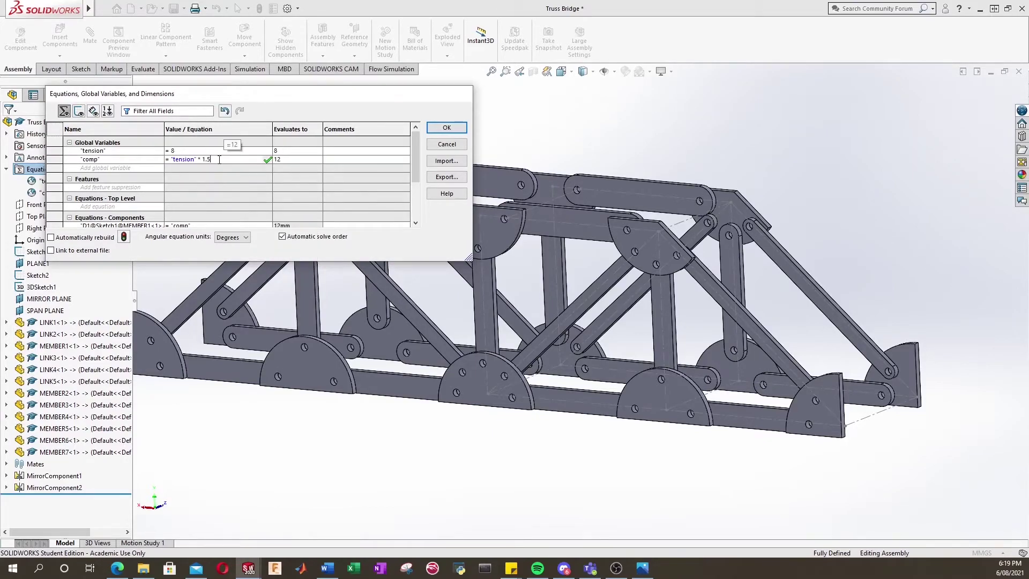
Change the equation of the global variable comp to "tension" * 1.2 and accept the equations
key(BackSpace)
key(BackSpace)
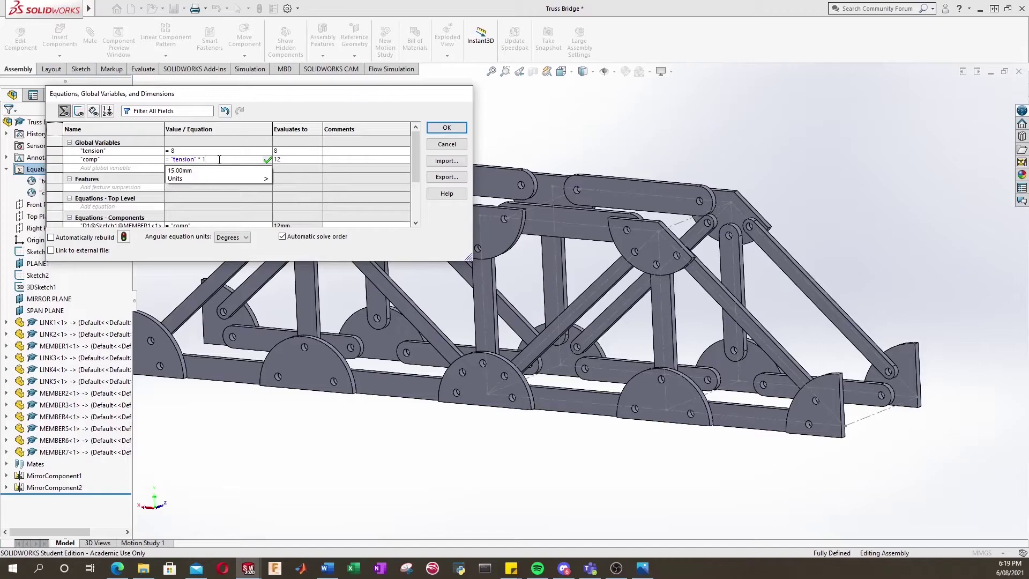
text(.2)
click(322, 206)
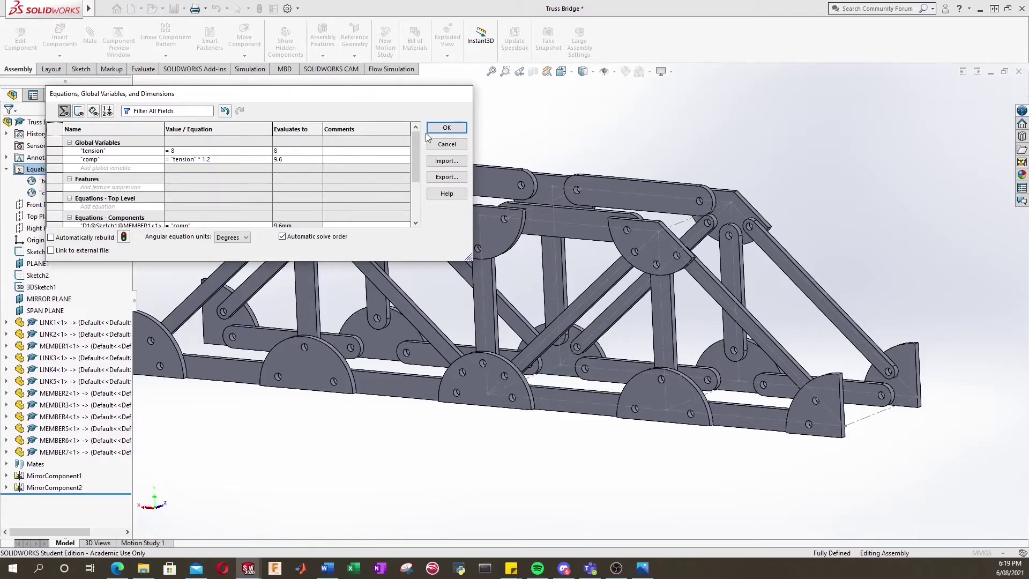
click(446, 128)
Examine the updated top compression members and how they overlap the link plates on the bridge
middle_drag(460, 166, 482, 177)
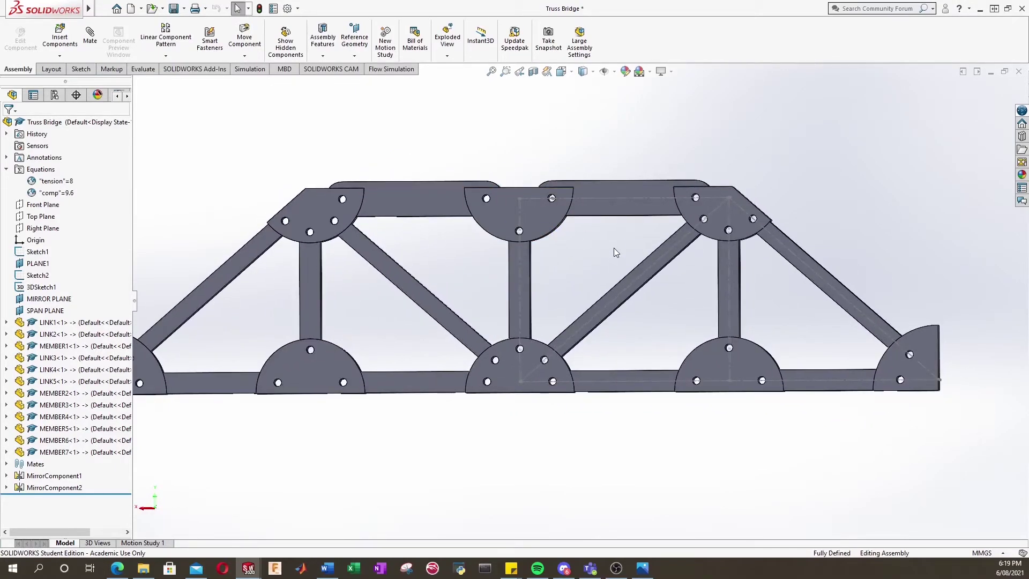
scroll(577, 192, down, 2)
scroll(571, 204, down, 4)
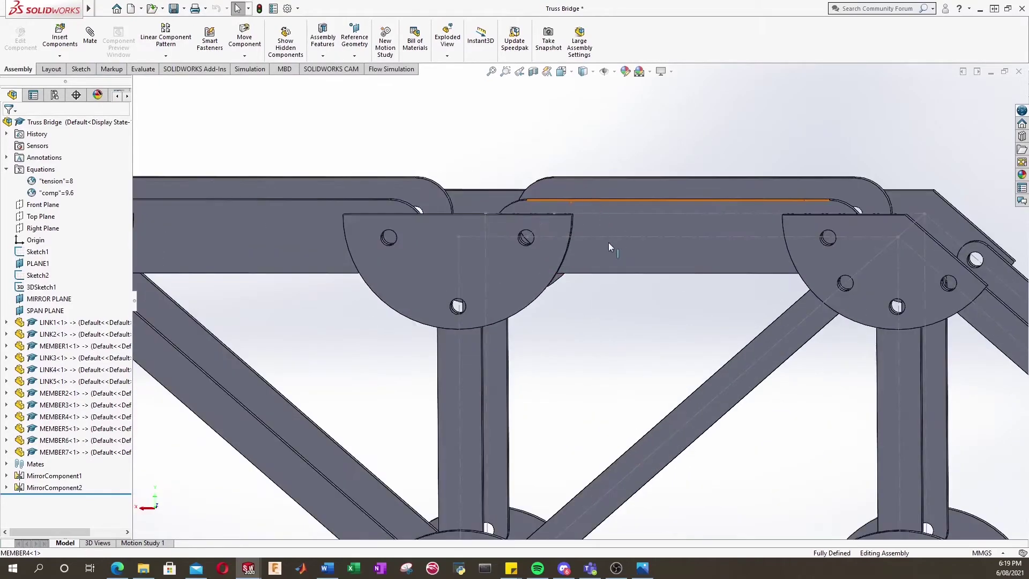
scroll(617, 266, up, 1)
click(607, 290)
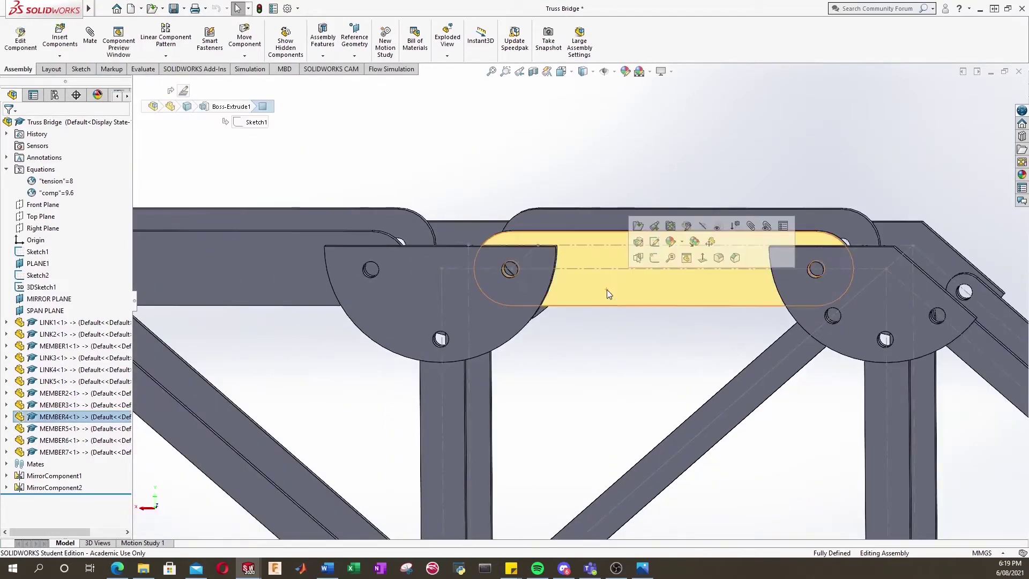
click(517, 169)
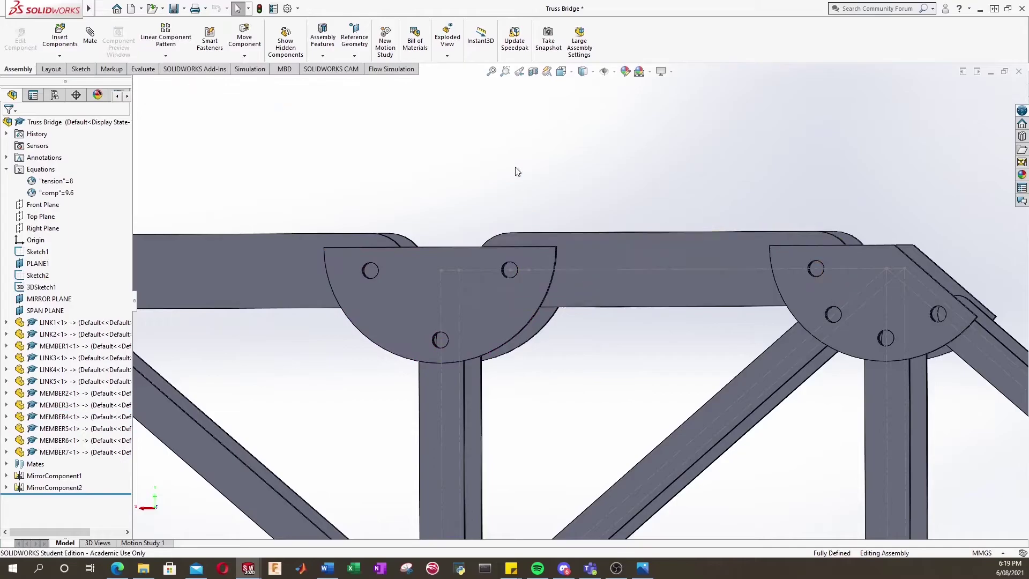
Measure the bridge's overall height from MEMBER4's top face to the bottom face of the central lower link plate
click(143, 68)
click(152, 37)
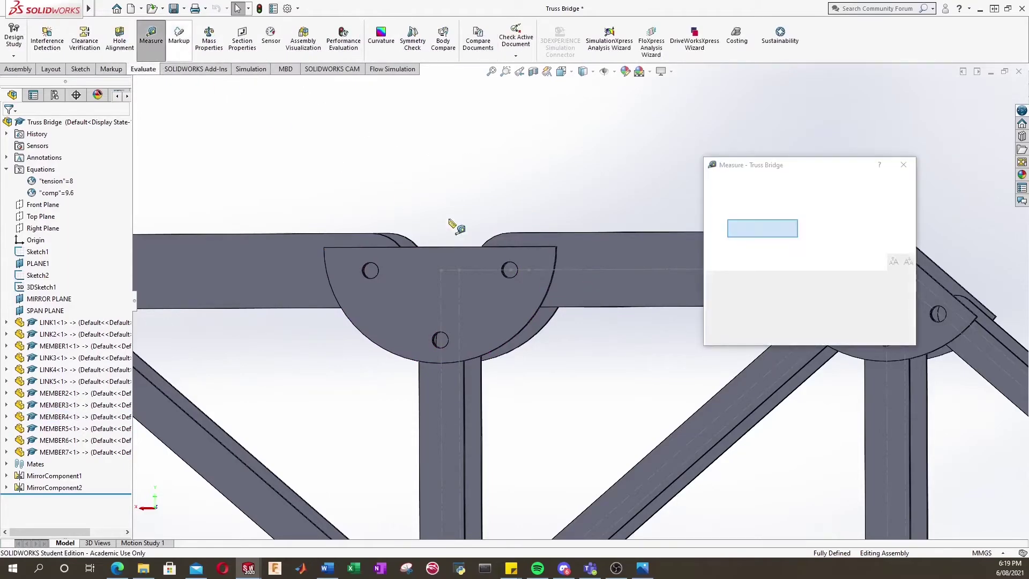
middle_drag(505, 265, 574, 298)
scroll(557, 233, down, 5)
click(557, 232)
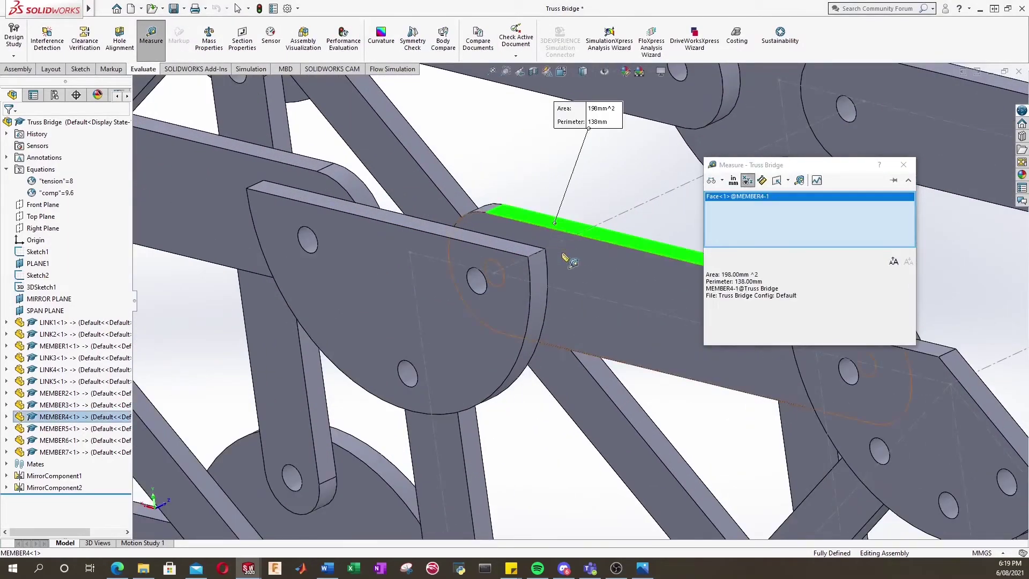
scroll(589, 257, up, 5)
scroll(542, 372, down, 6)
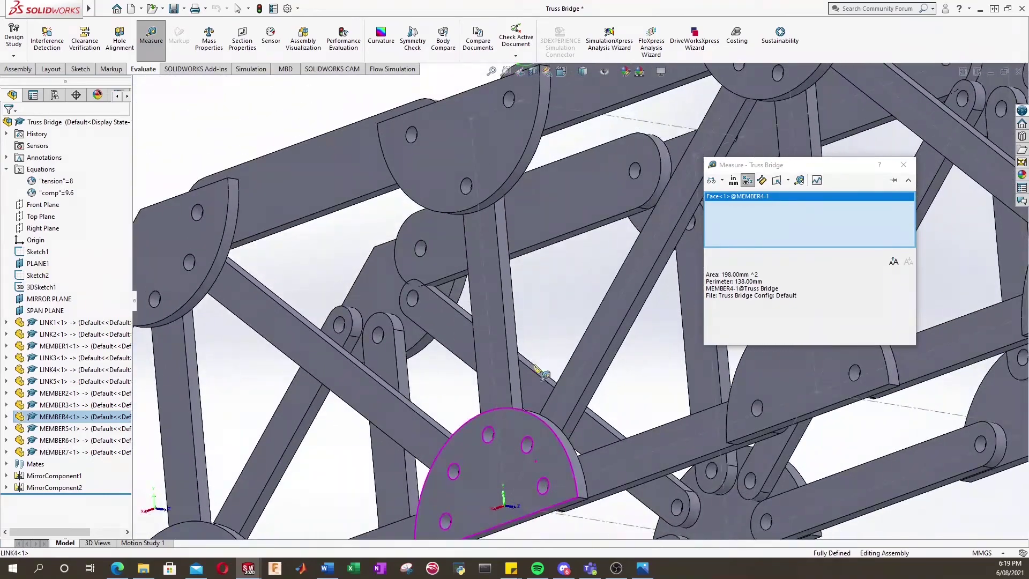
click(576, 517)
middle_drag(576, 517, 595, 329)
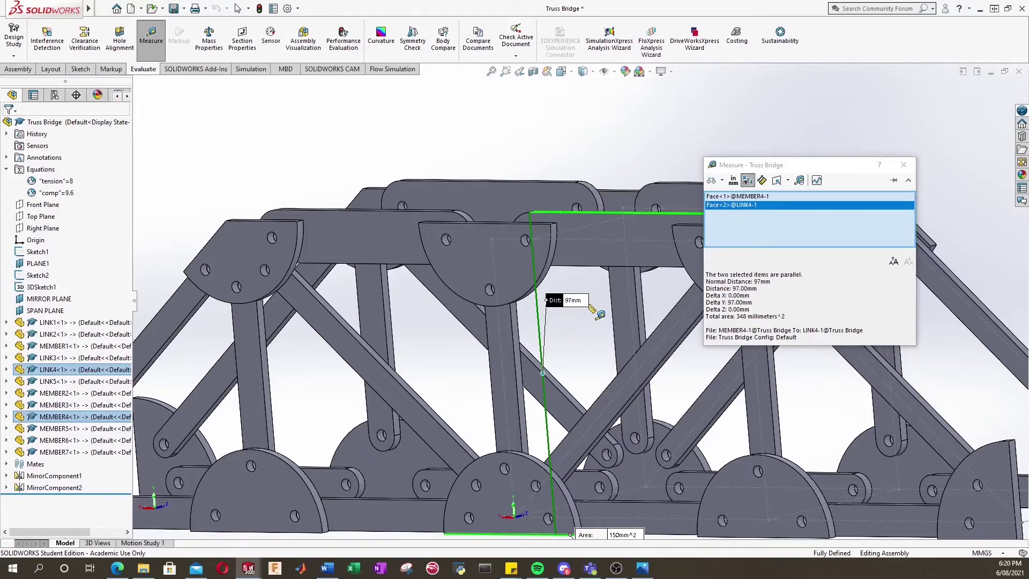
click(903, 165)
Edit the assembly's Sketch1, set the truss height dimension to 84-3, giving 81 mm, and exit the sketch
scroll(574, 268, up, 5)
middle_drag(558, 301, 494, 340)
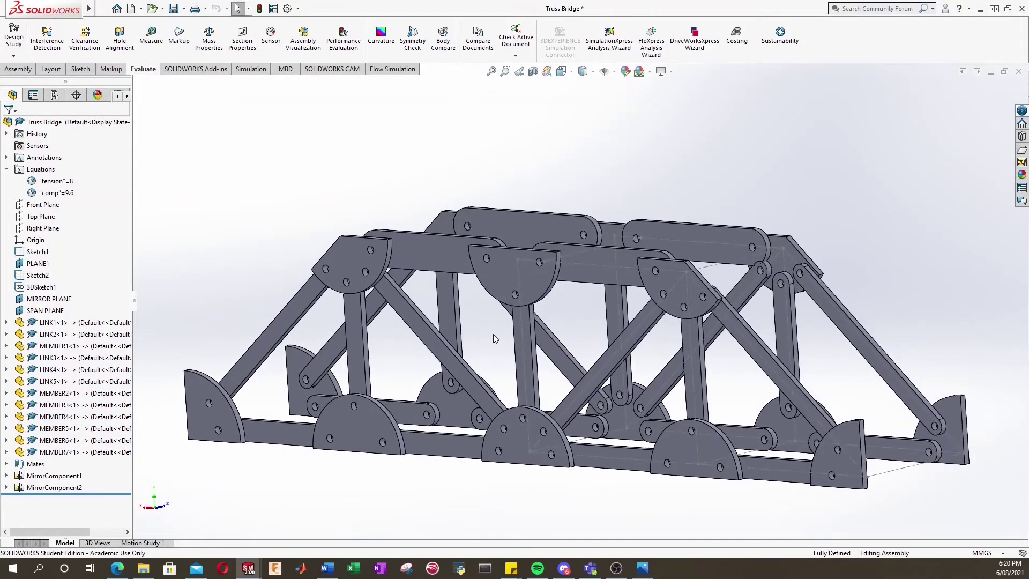
click(7, 169)
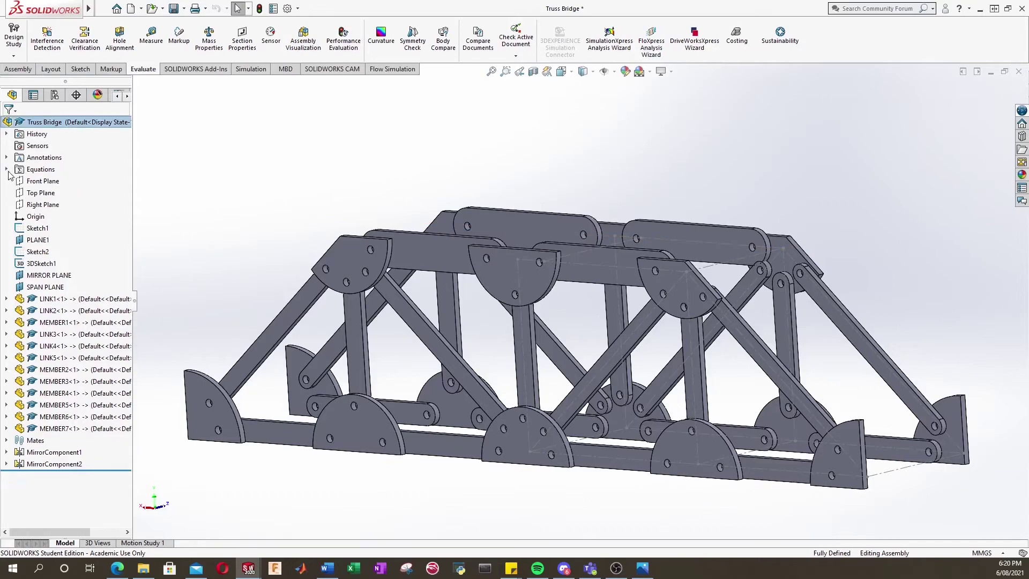
click(38, 230)
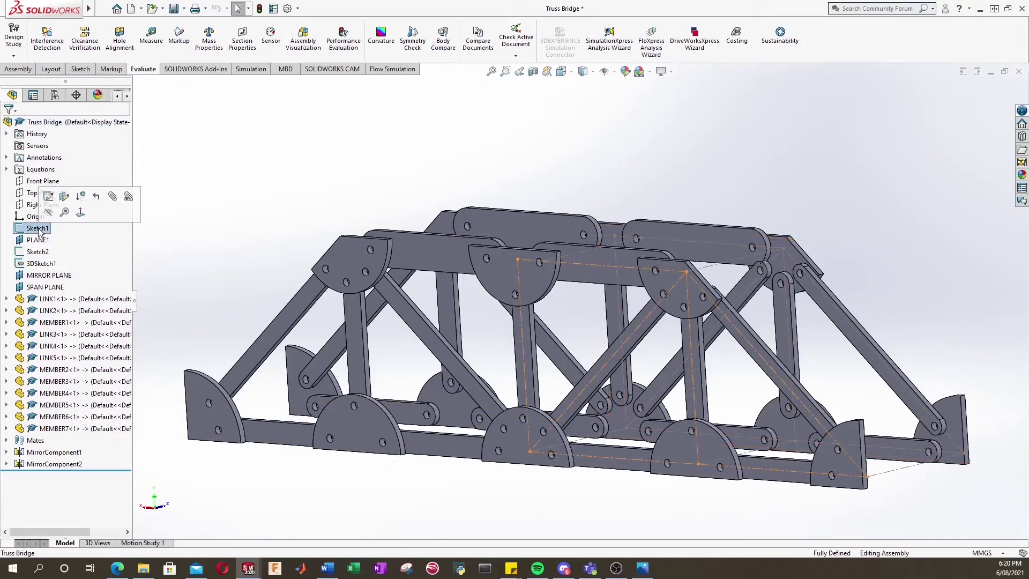
click(49, 197)
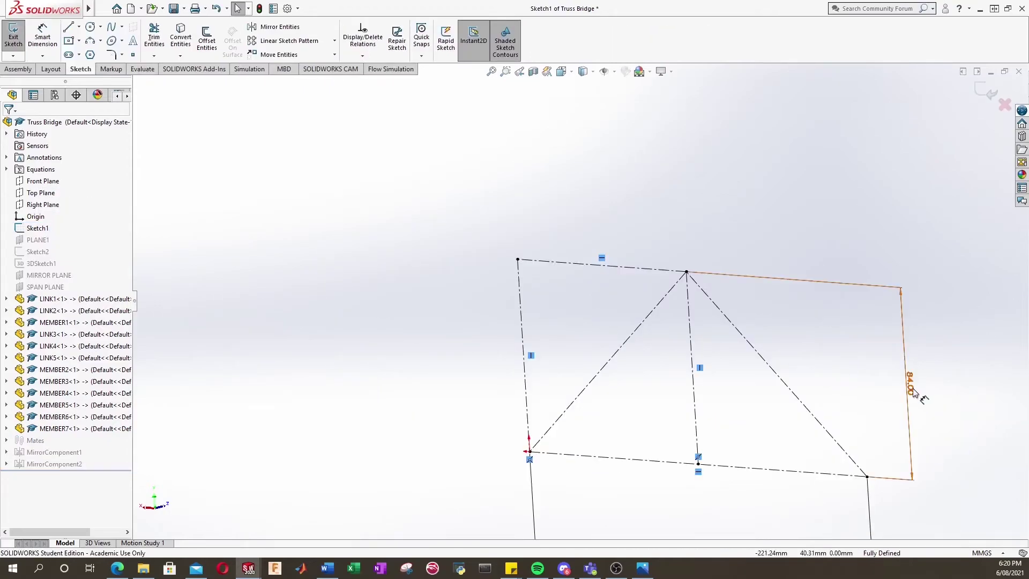
double_click(911, 387)
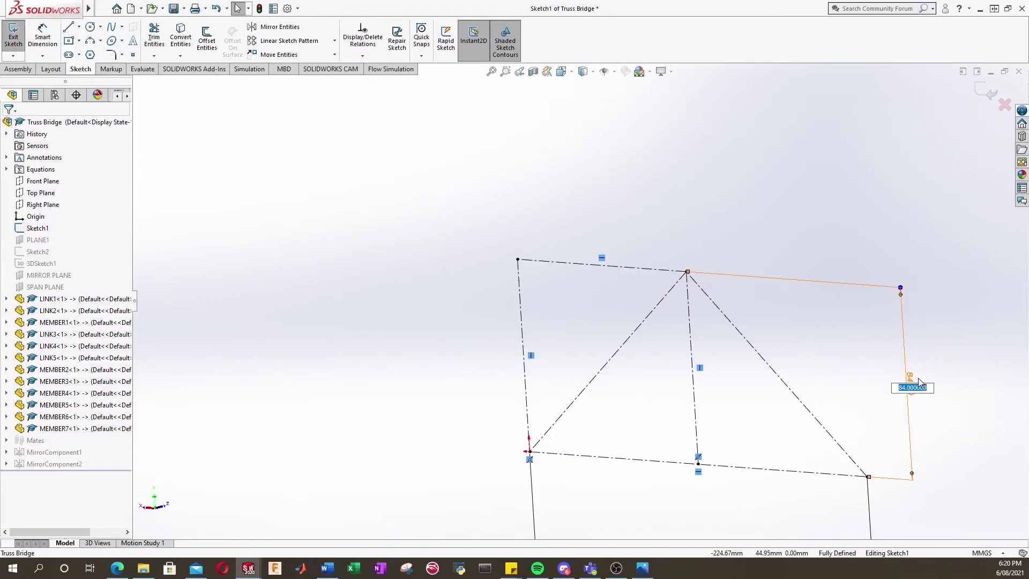
text(84-3)
key(Return)
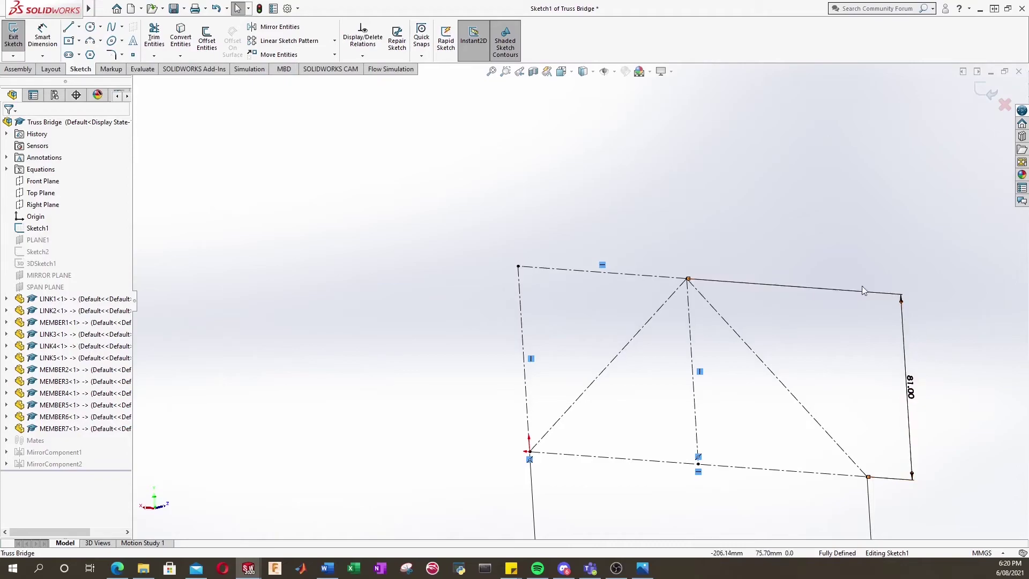
click(985, 95)
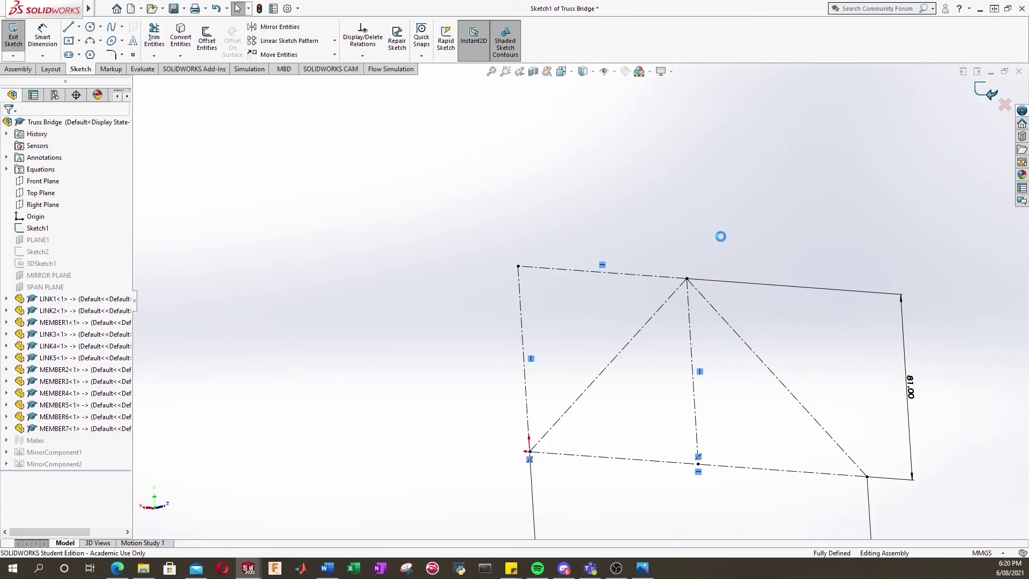
Measure the bridge's overall height again between MEMBER4's top face and LINK4's bottom face, finishing in an isometric view
click(151, 37)
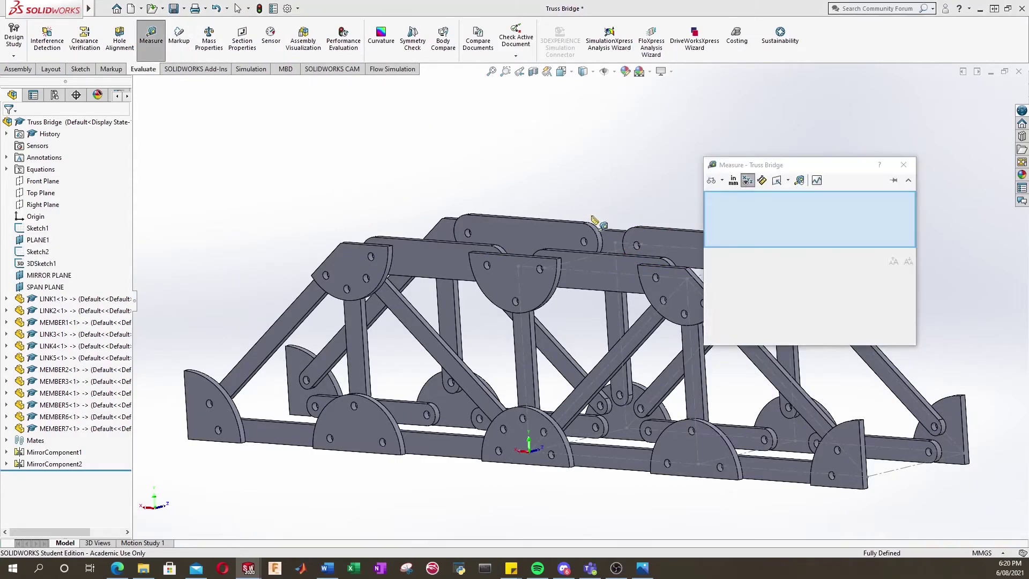
scroll(593, 268, down, 3)
scroll(592, 278, up, 3)
click(589, 396)
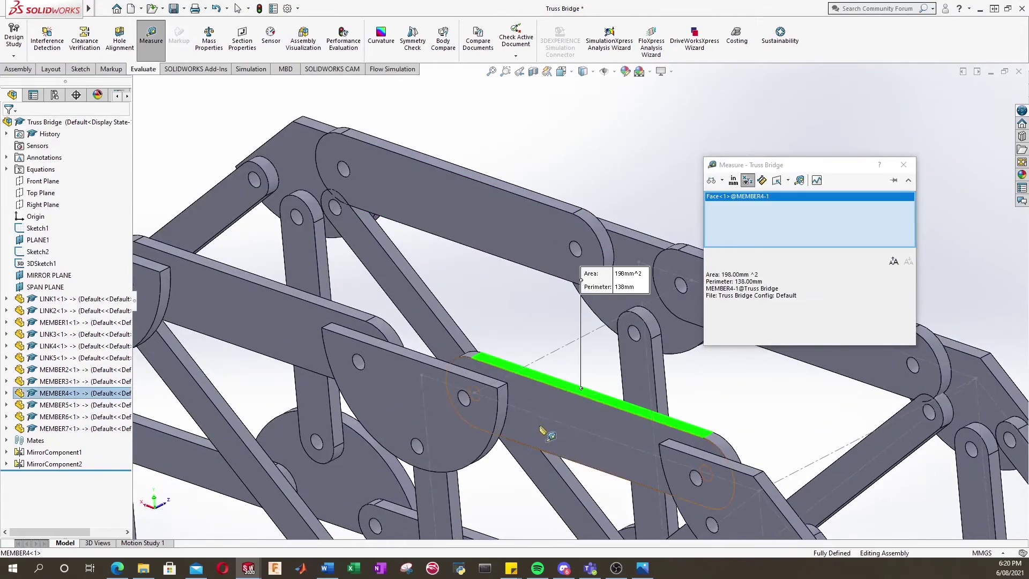
scroll(579, 429, up, 1)
scroll(565, 458, up, 3)
scroll(563, 471, down, 2)
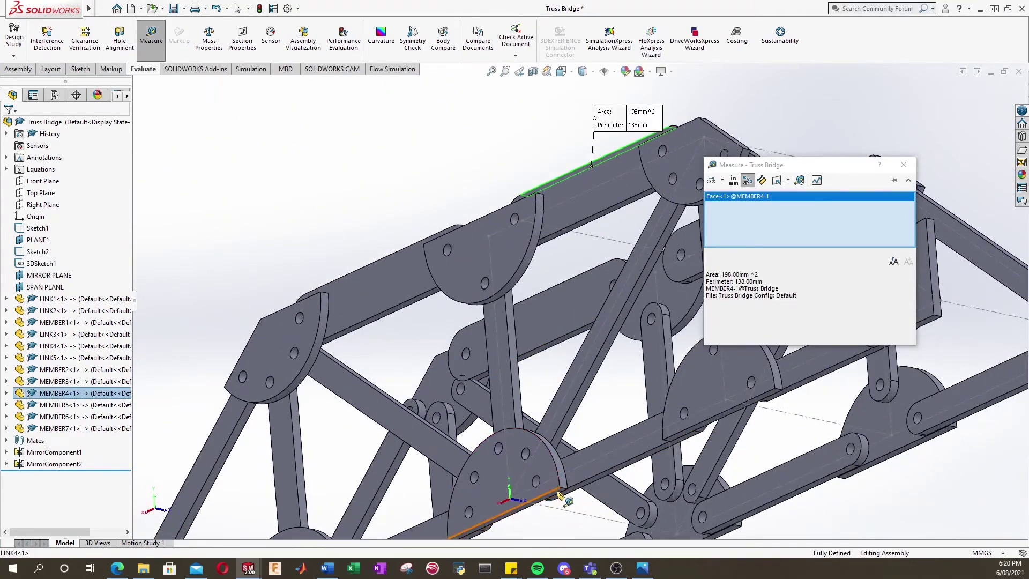
click(559, 492)
scroll(681, 237, up, 1)
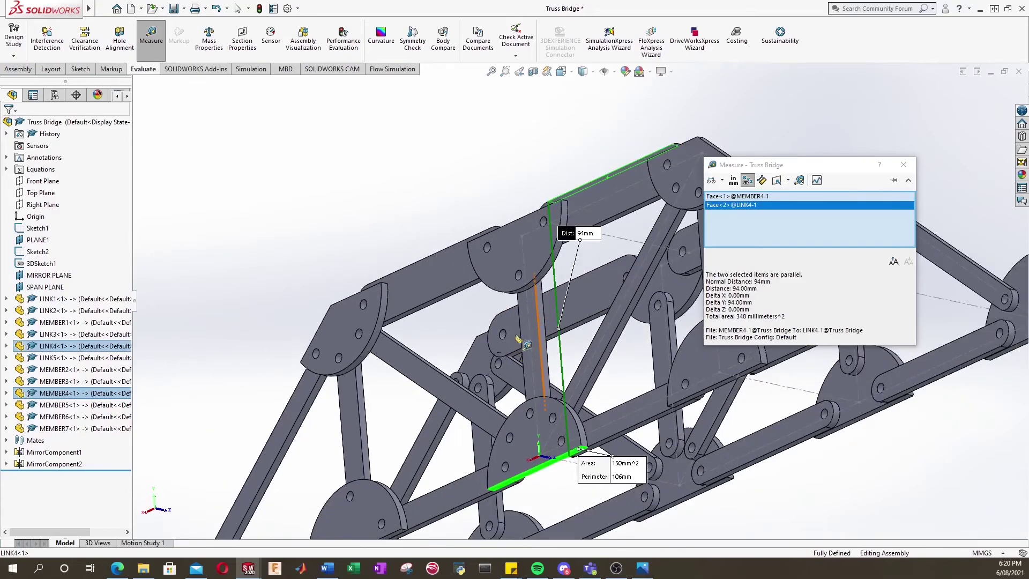
click(904, 164)
key(ctrl+7)
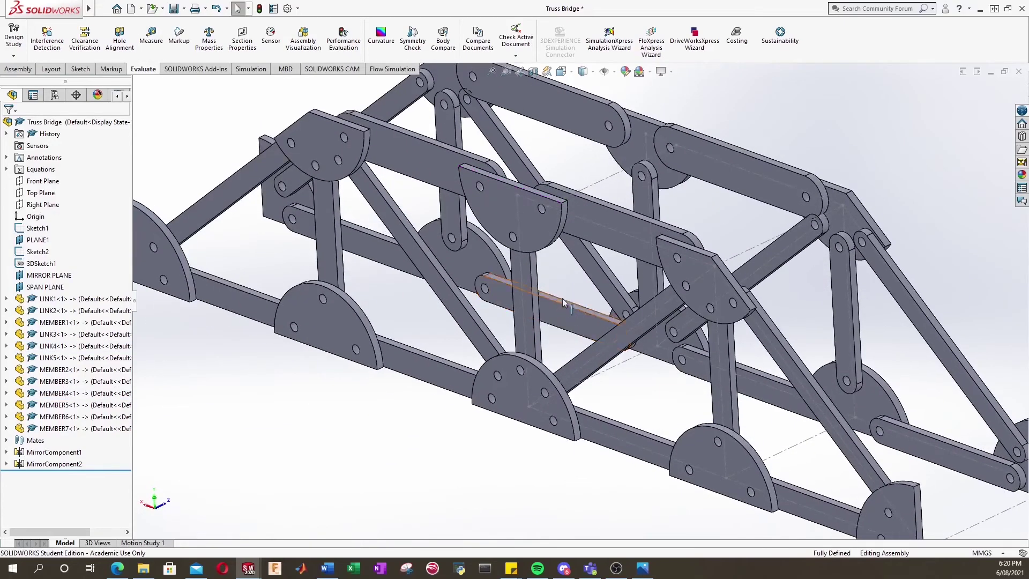
Switch to the Complete Assembly document and rebuild it with the changed truss bridge
mouse_move(248, 567)
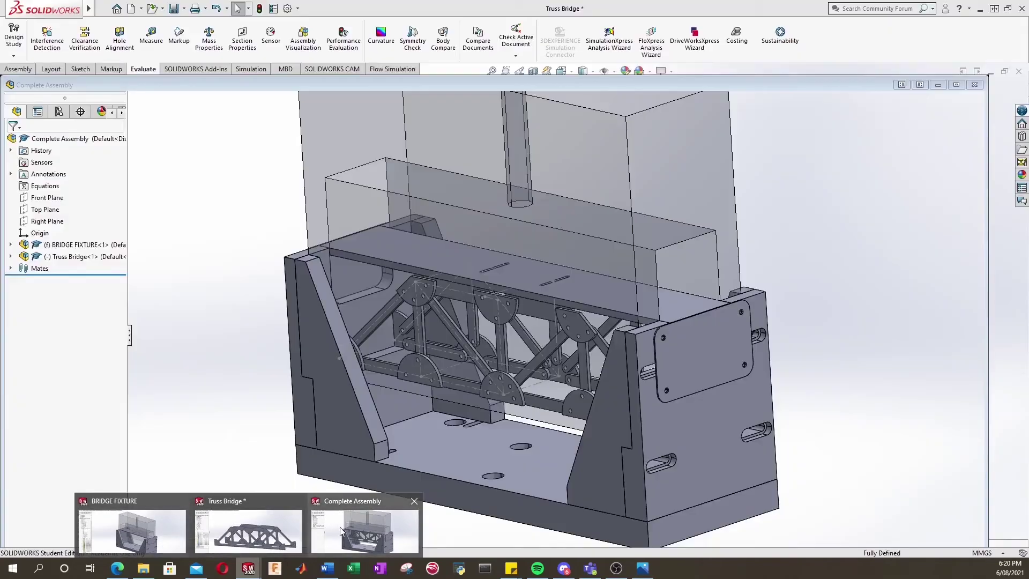
click(340, 526)
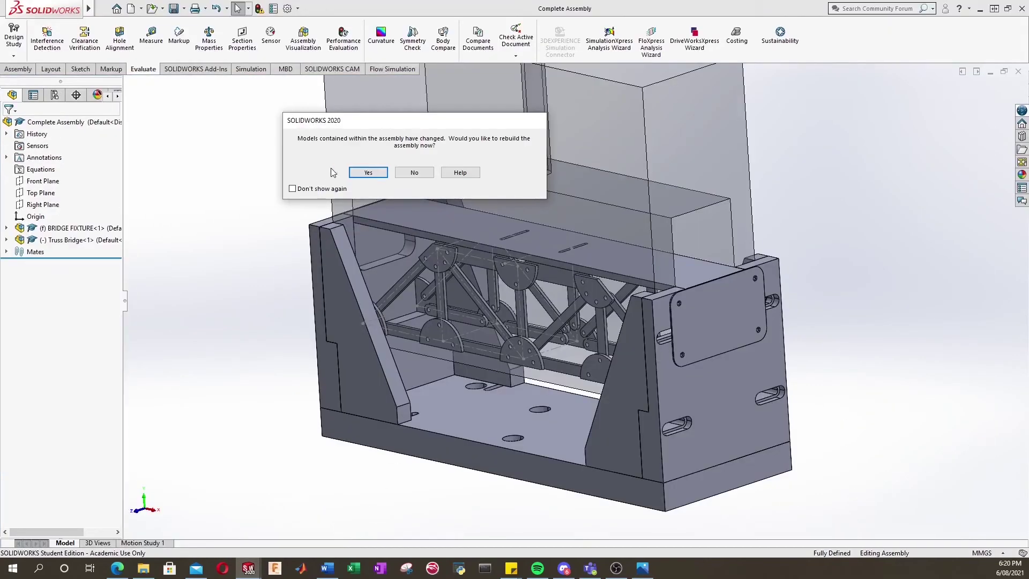
click(367, 171)
Inspect the fit of the truss bridge beneath the deck plate and between the fixture's supports
scroll(574, 285, up, 5)
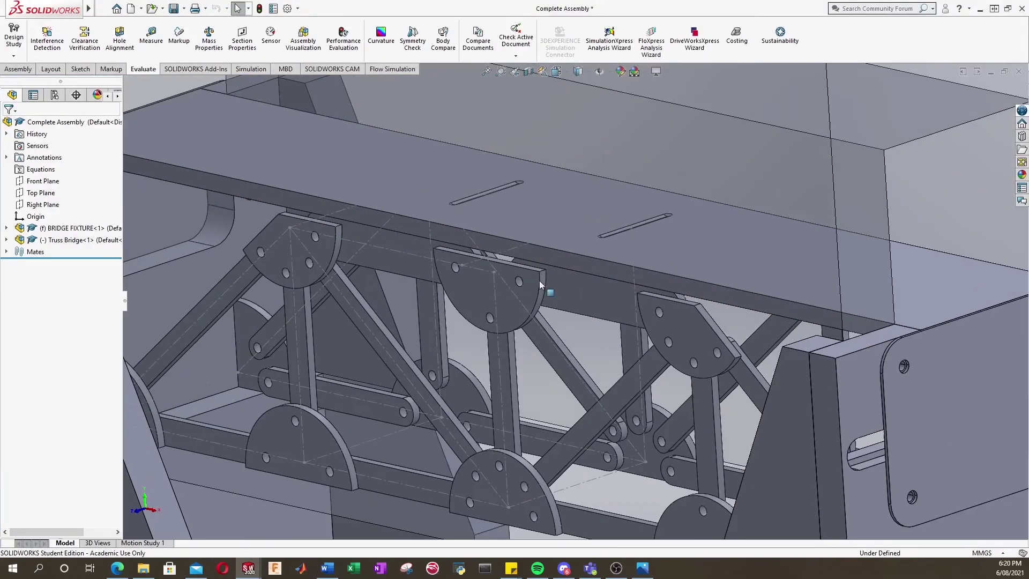
middle_drag(585, 279, 592, 274)
scroll(591, 274, down, 5)
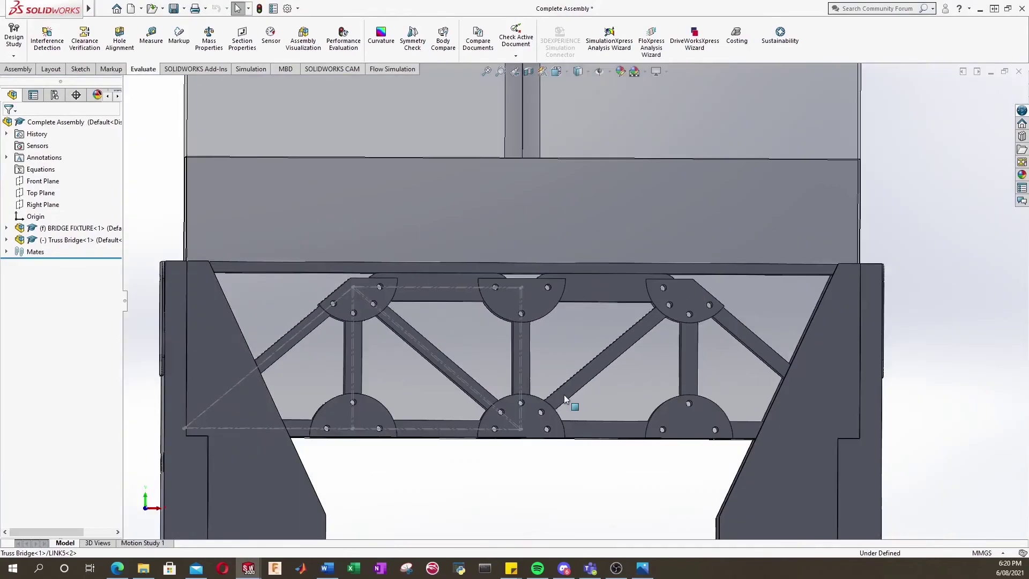
scroll(513, 357, down, 2)
middle_drag(510, 419, 552, 426)
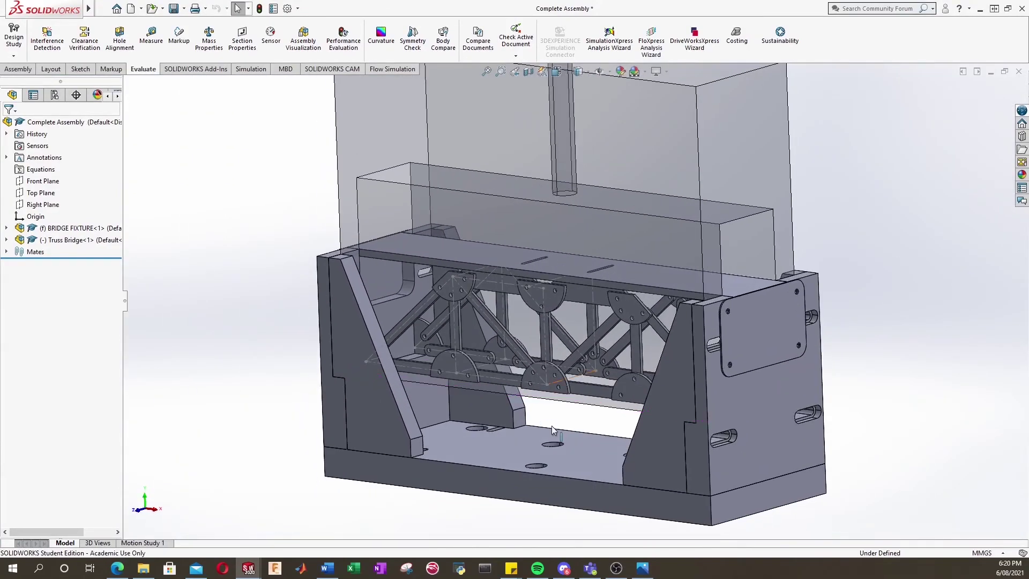